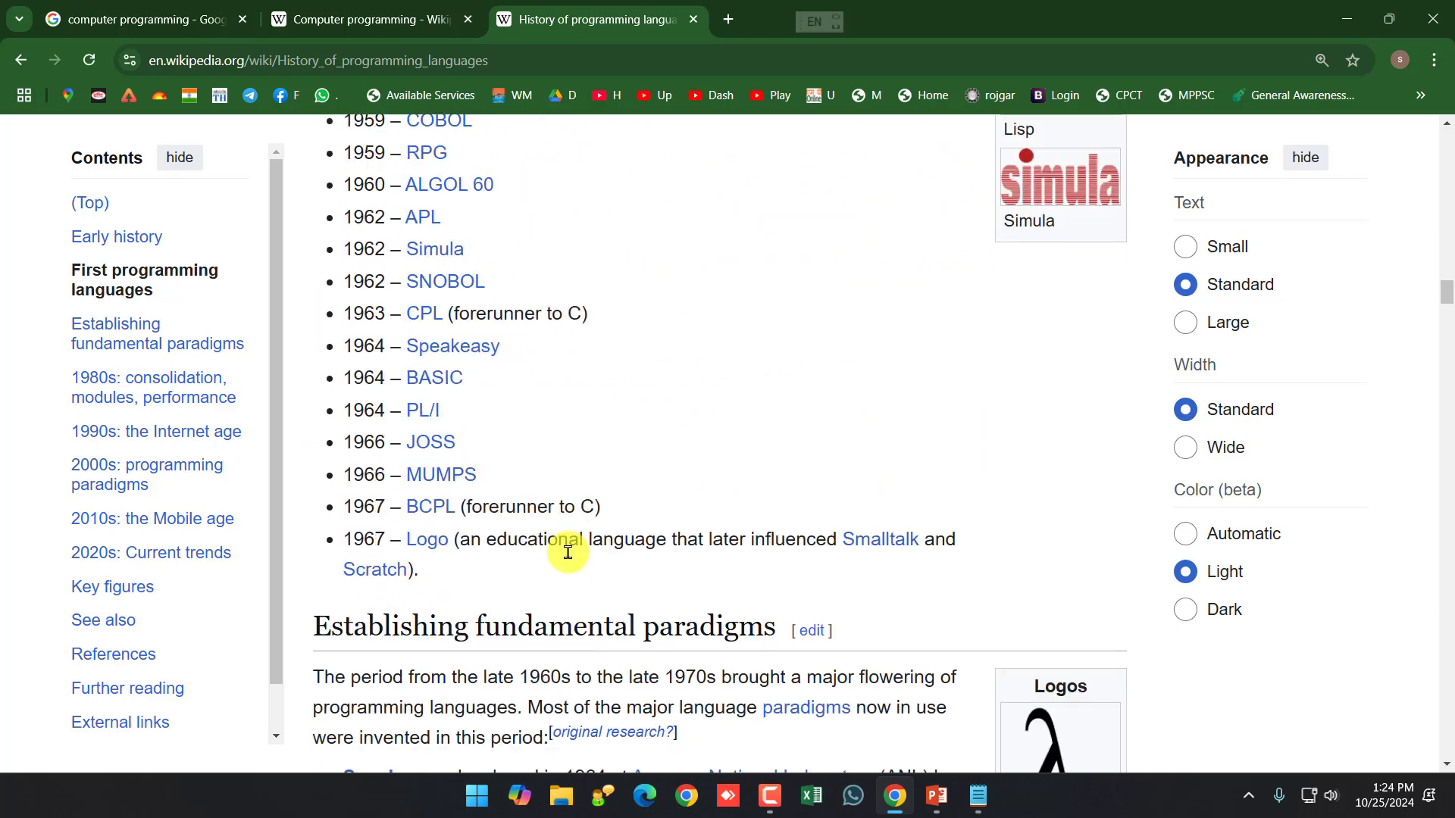
Step: Copy the notable languages entries from 1951 Regional Assembly Language to 1959 FACT in the First programming languages section
{"action": "scroll", "coordinate": [565, 550], "scroll_direction": "up", "scroll_amount": 9}
{"action": "scroll", "coordinate": [489, 418], "scroll_direction": "up", "scroll_amount": 6}
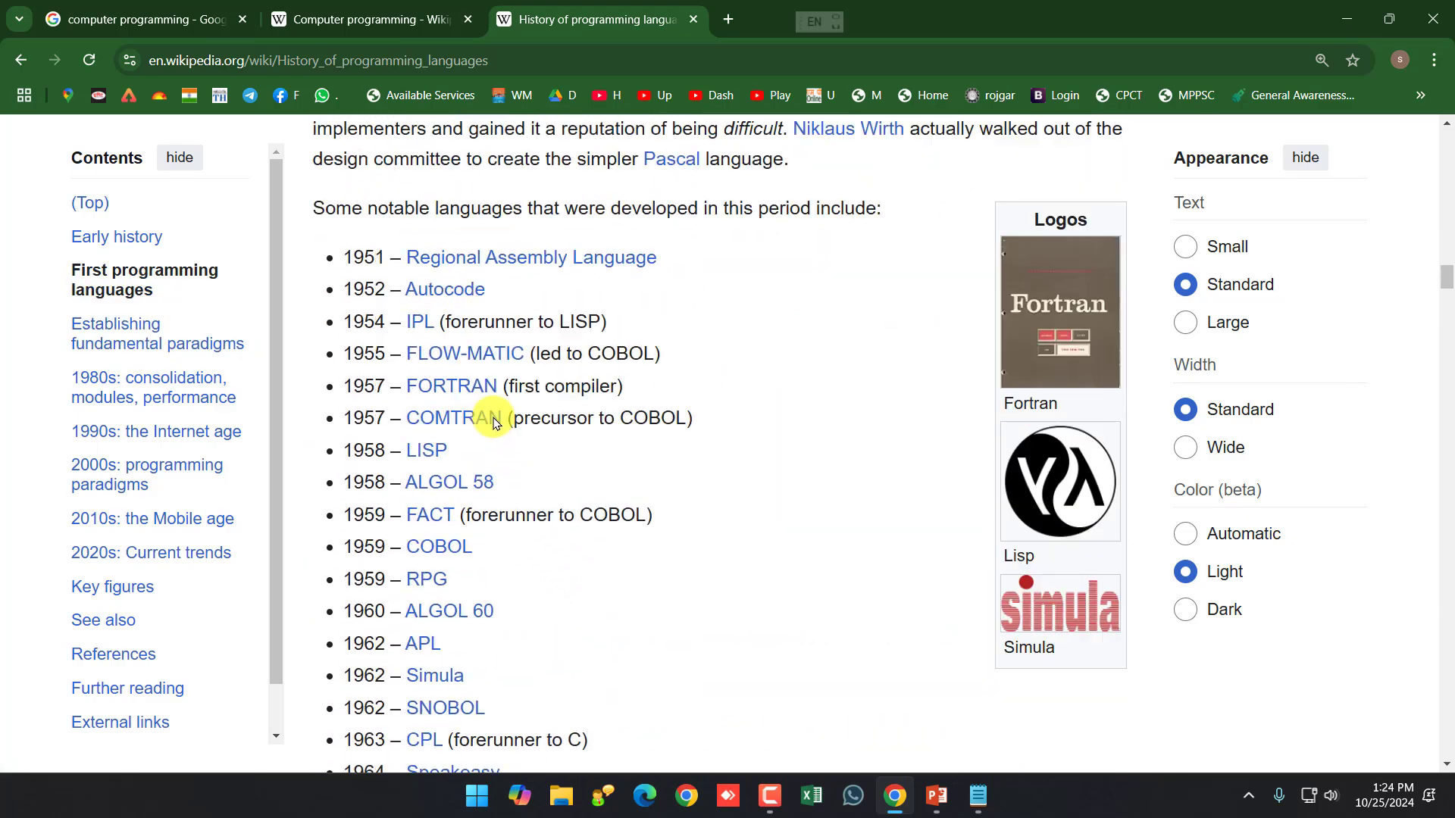
{"action": "scroll", "coordinate": [493, 425], "scroll_direction": "down", "scroll_amount": 10}
{"action": "scroll", "coordinate": [495, 442], "scroll_direction": "down", "scroll_amount": 10}
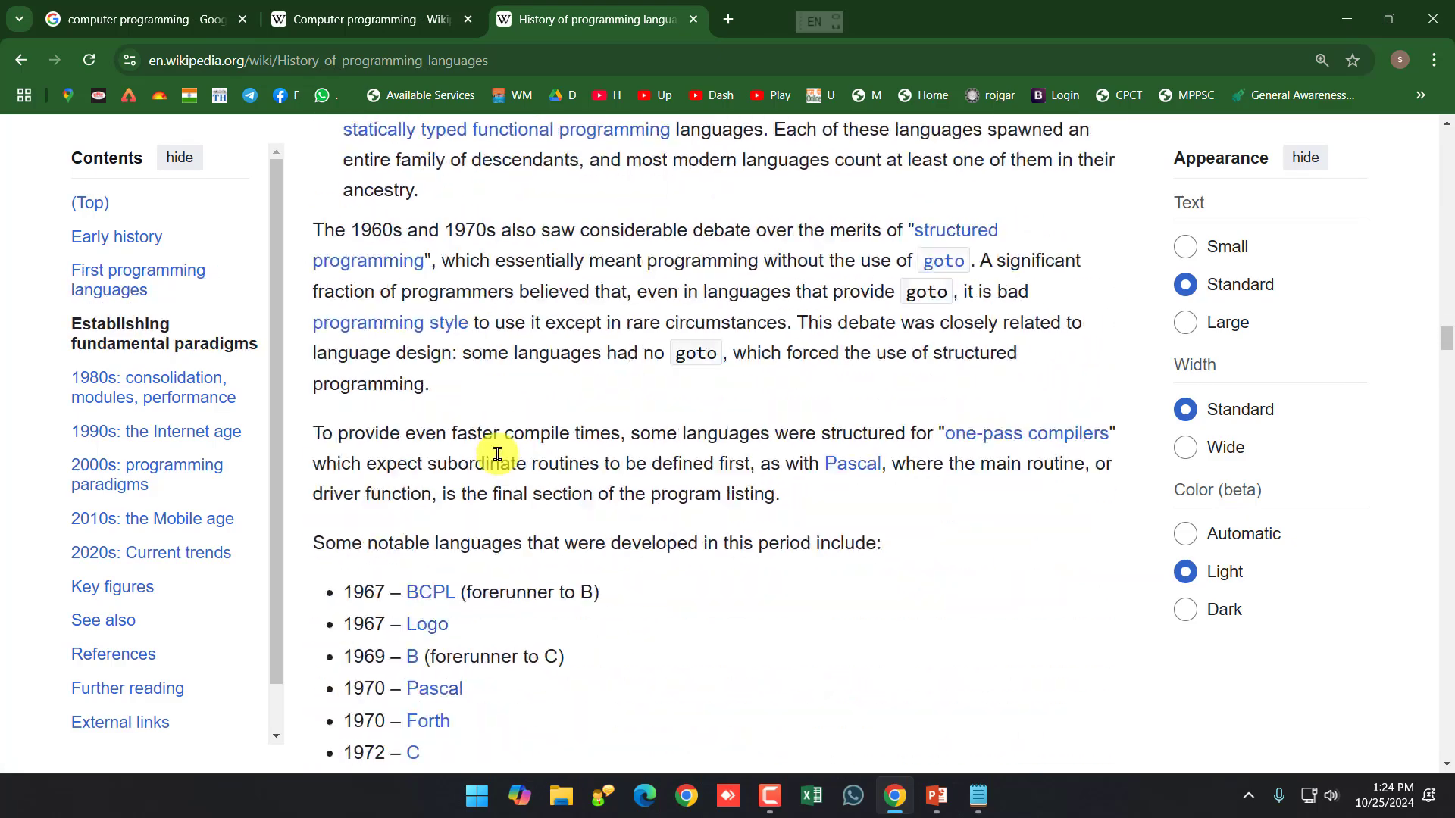
{"action": "scroll", "coordinate": [471, 367], "scroll_direction": "up", "scroll_amount": 16}
{"action": "scroll", "coordinate": [409, 379], "scroll_direction": "up", "scroll_amount": 3}
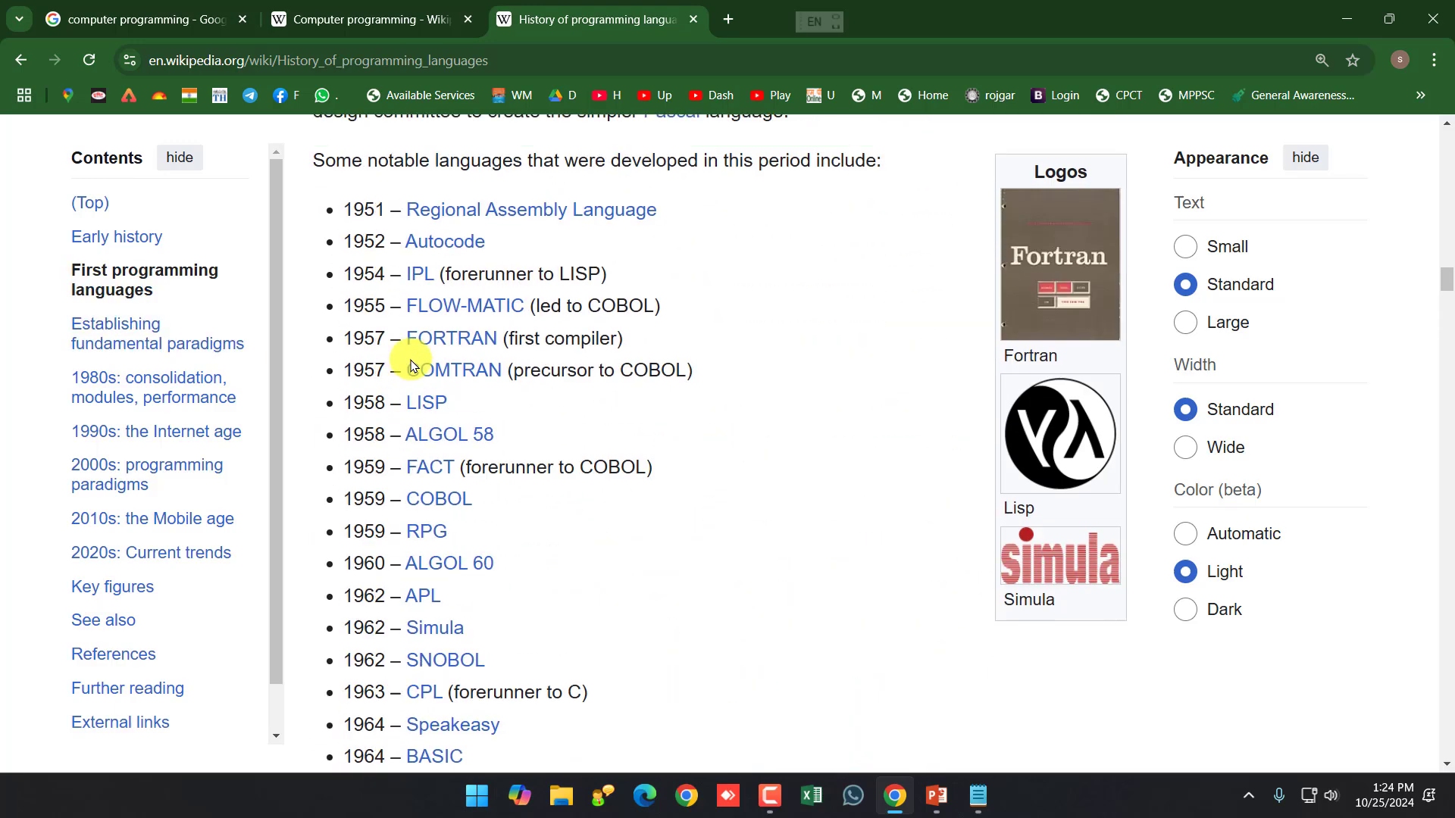
{"action": "left_click_drag", "start_coordinate": [353, 213], "coordinate": [390, 253]}
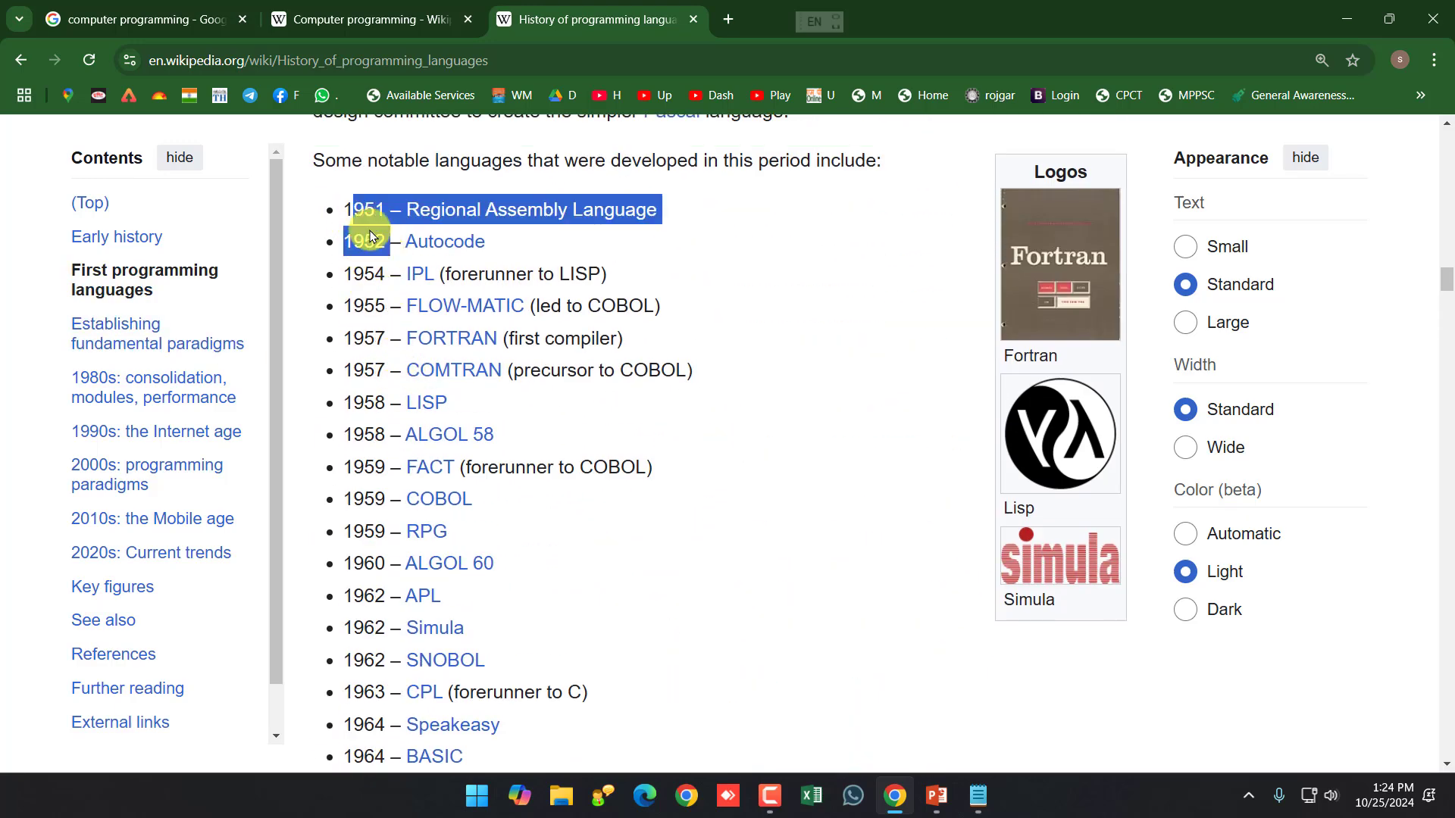
{"action": "left_click", "coordinate": [371, 230]}
{"action": "left_click_drag", "start_coordinate": [343, 210], "coordinate": [685, 471]}
{"action": "key", "text": "ctrl+c"}
{"action": "left_click", "coordinate": [980, 797]}
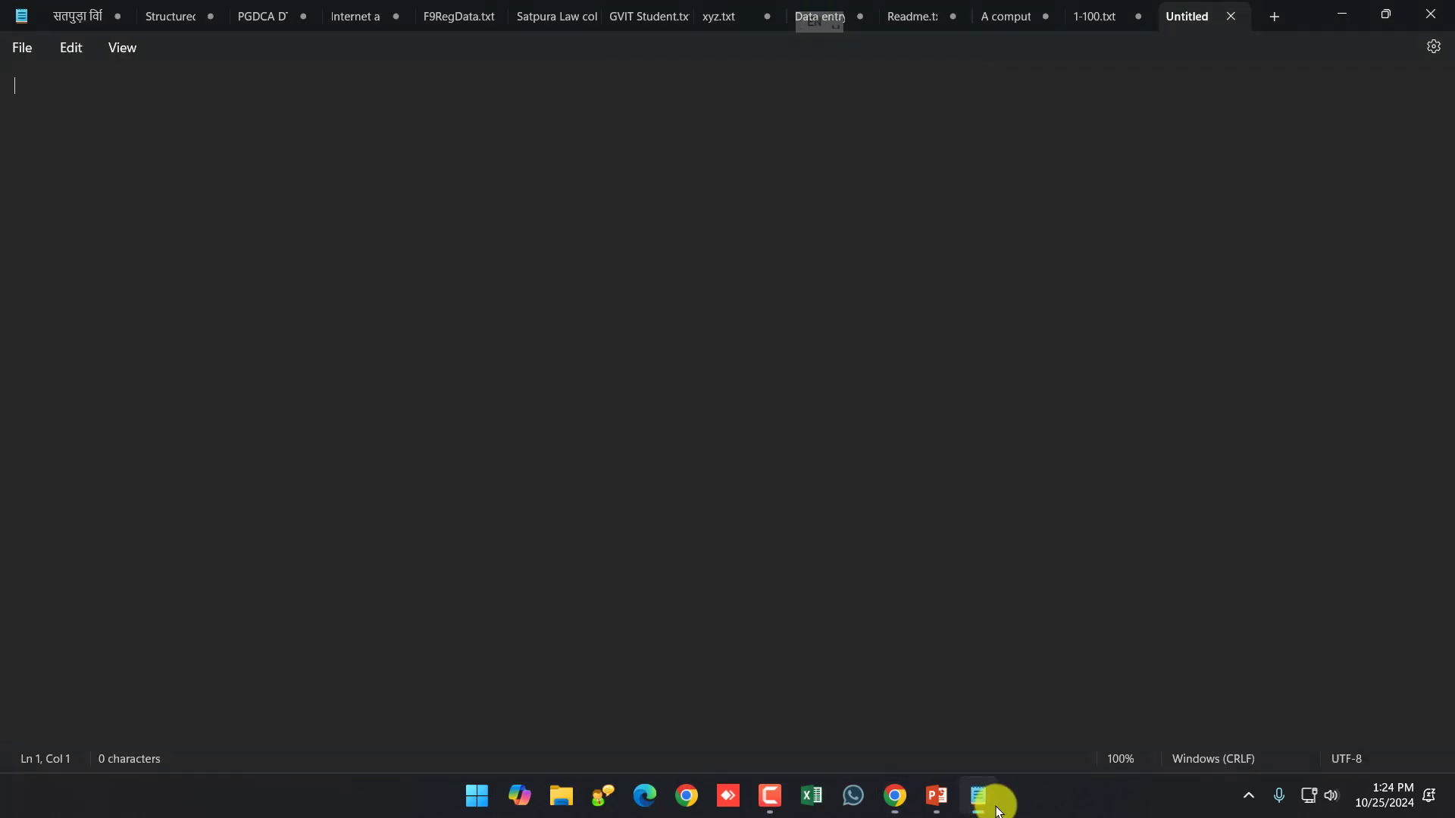
{"action": "key", "text": "ctrl+v"}
{"action": "key", "text": "ctrl+a"}
{"action": "key", "text": "BackSpace"}
Step: Try pasting the copied language list into slide 9's body in PowerPoint, and clear the pasted text again
{"action": "key", "text": "alt+Tab"}
{"action": "key", "text": "alt+Tab"}
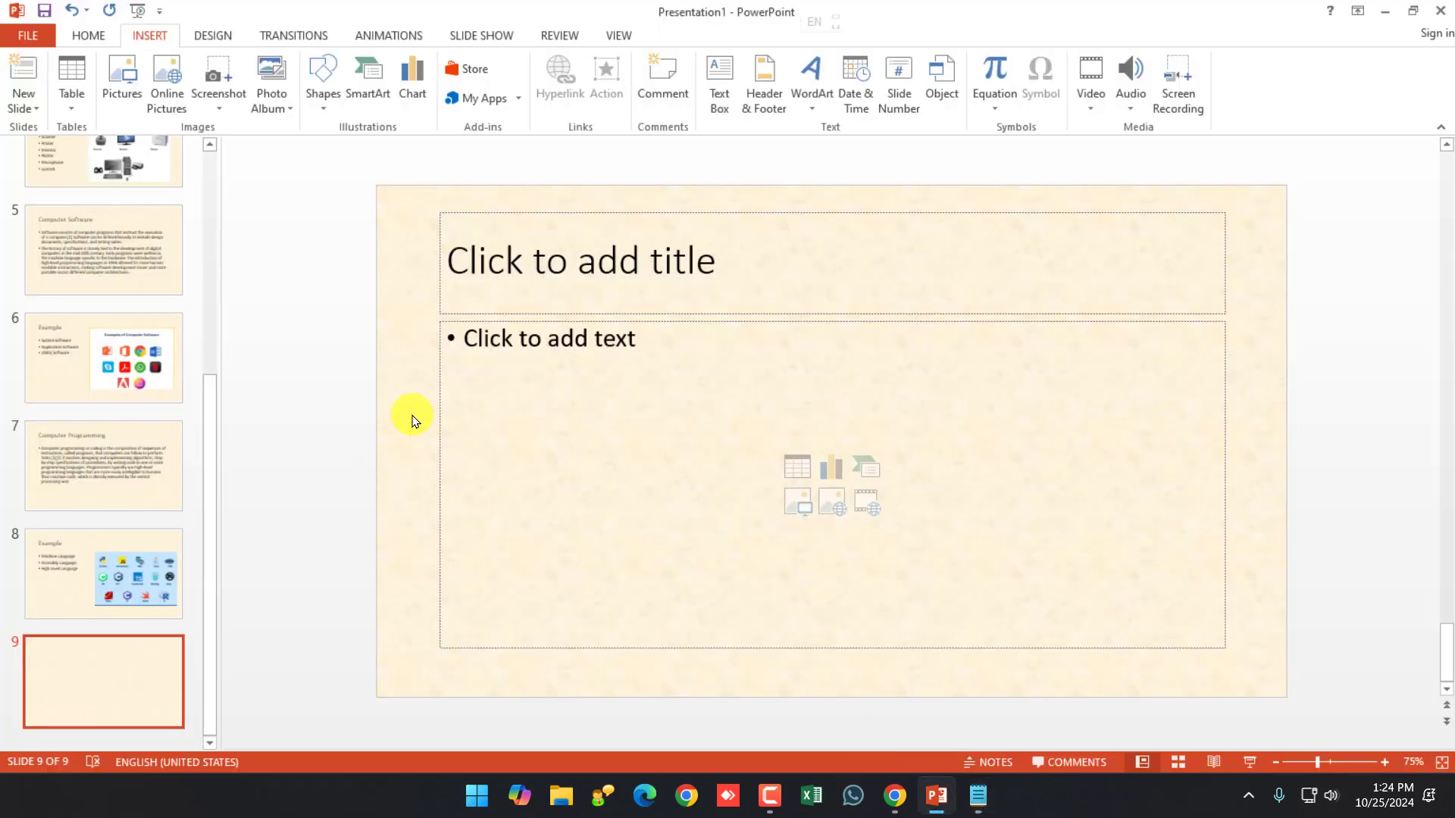
{"action": "left_click", "coordinate": [525, 391]}
{"action": "key", "text": "ctrl+v"}
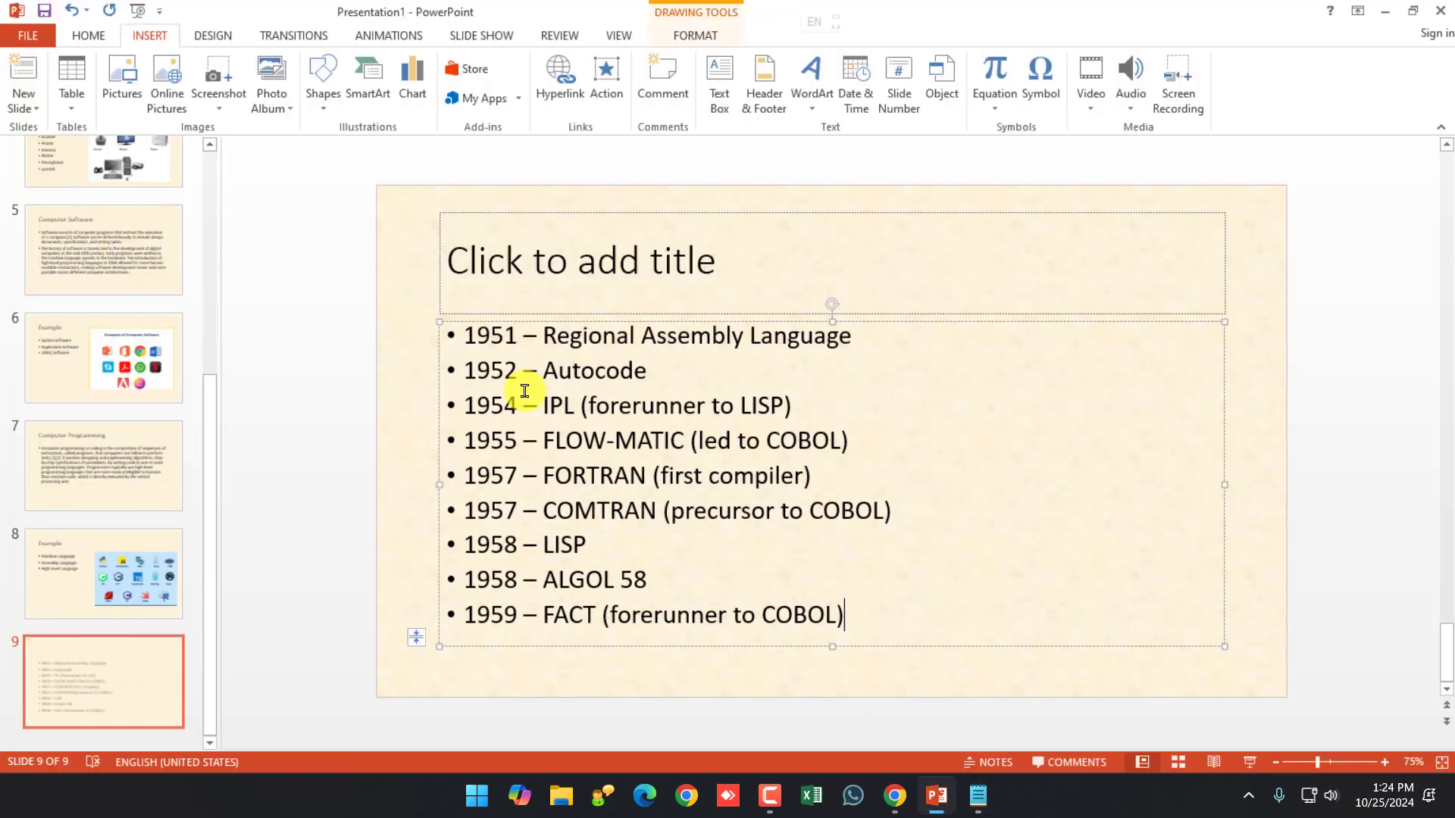
{"action": "key", "text": "ctrl+a"}
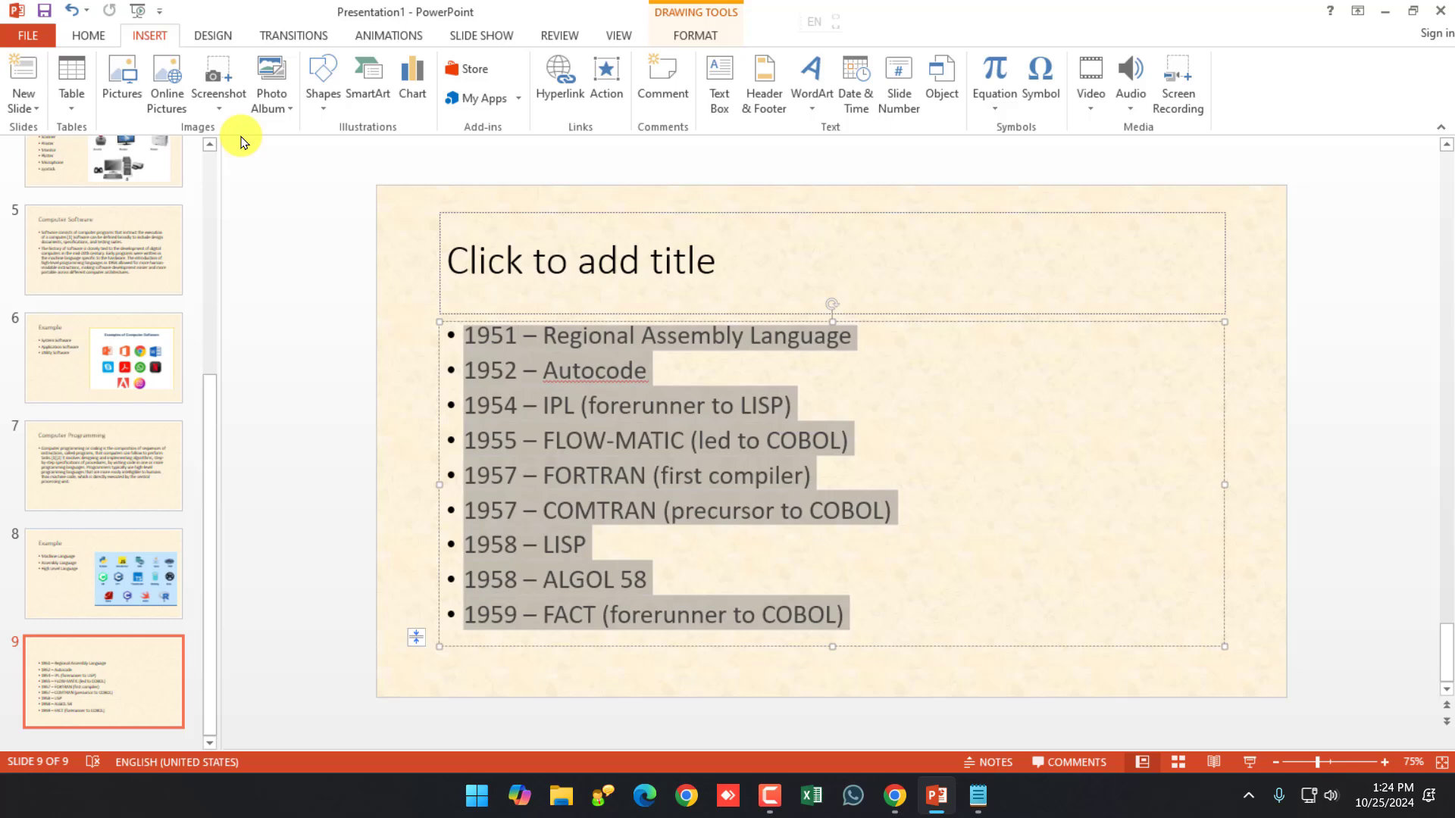
{"action": "left_click", "coordinate": [71, 104]}
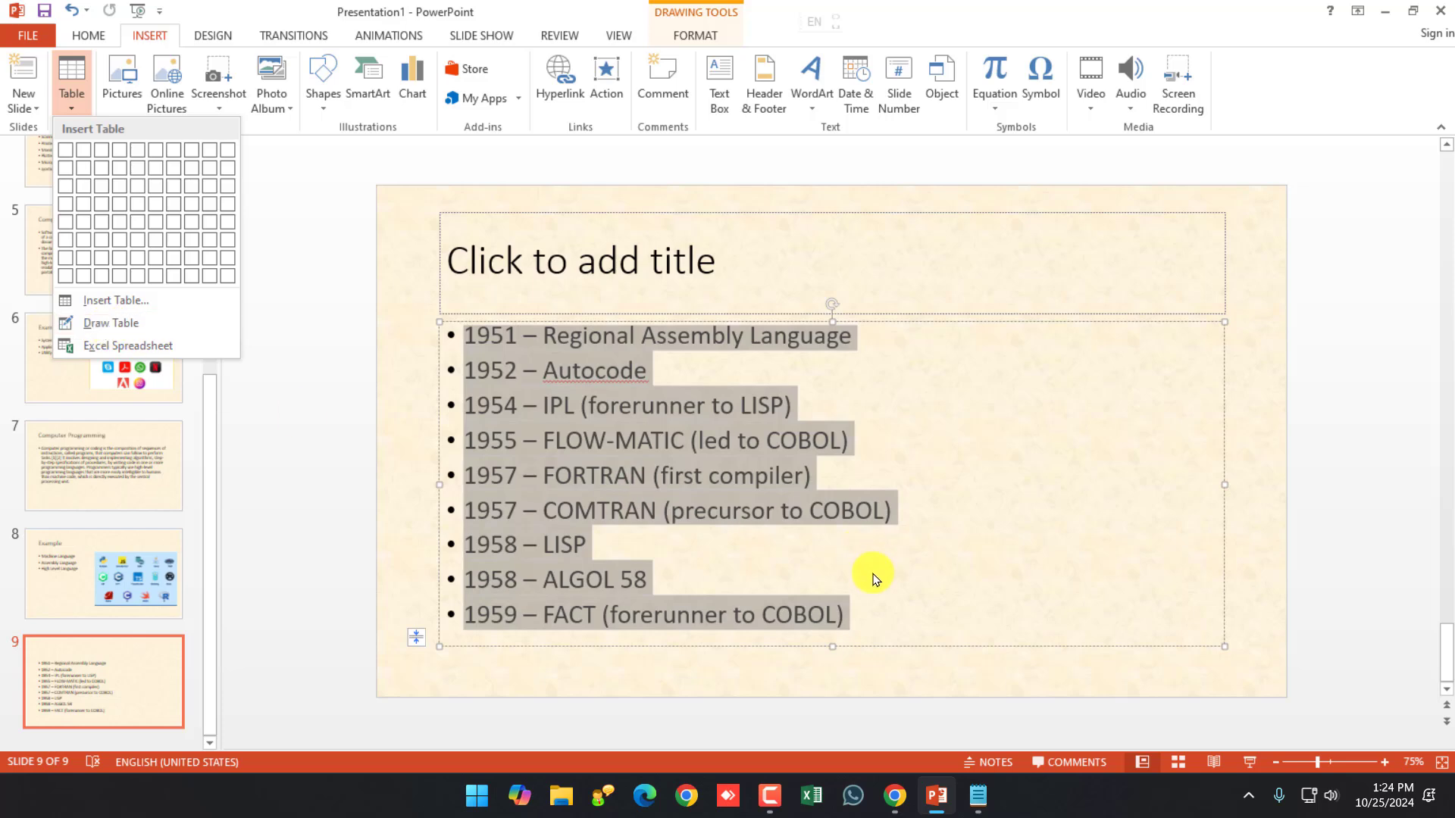
{"action": "key", "text": "Escape"}
{"action": "key", "text": "Delete"}
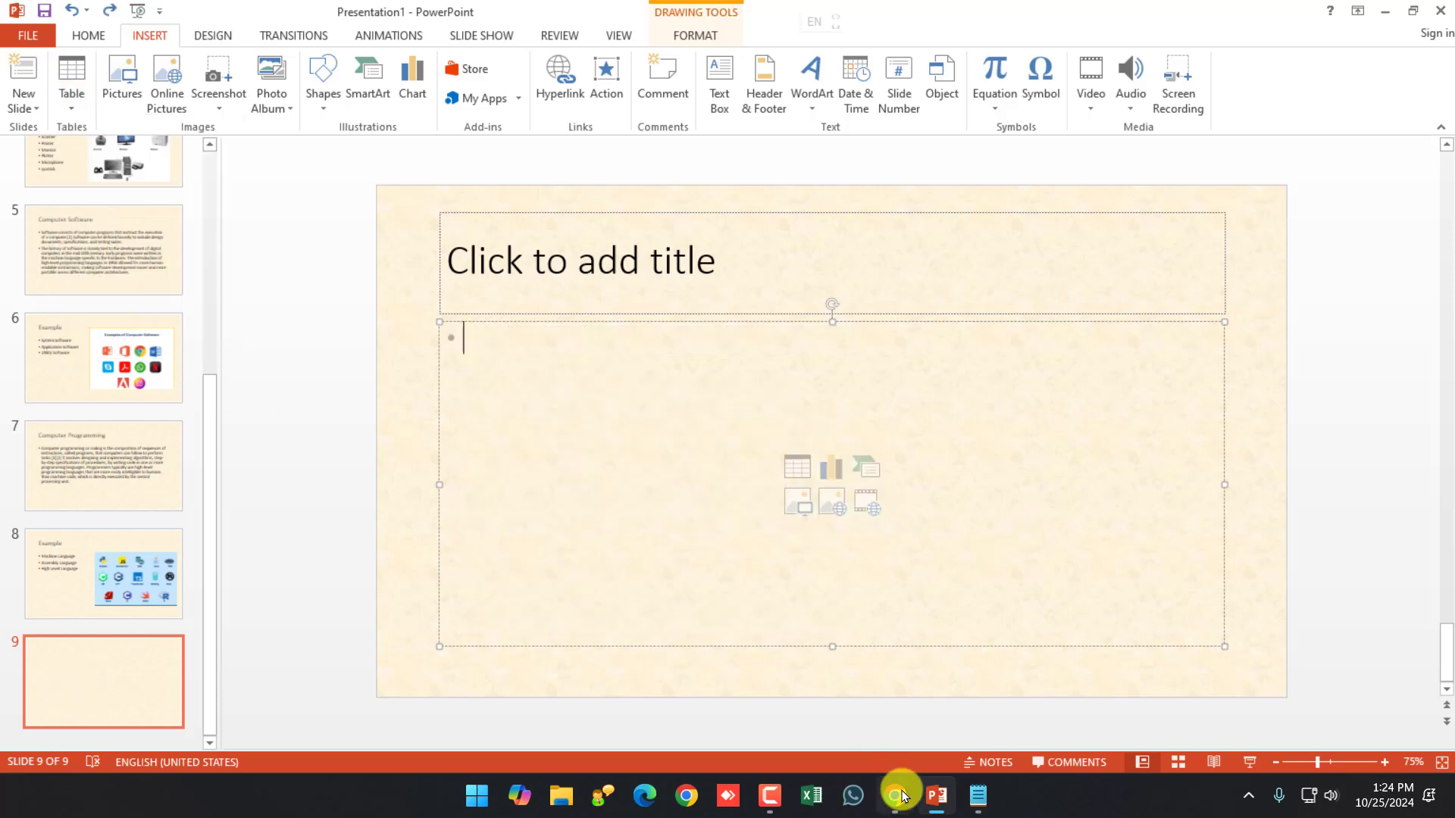
Step: Launch Word 2013, create a blank document, and paste the copied list of programming languages into it
{"action": "key", "text": "super"}
{"action": "type", "text": "word"}
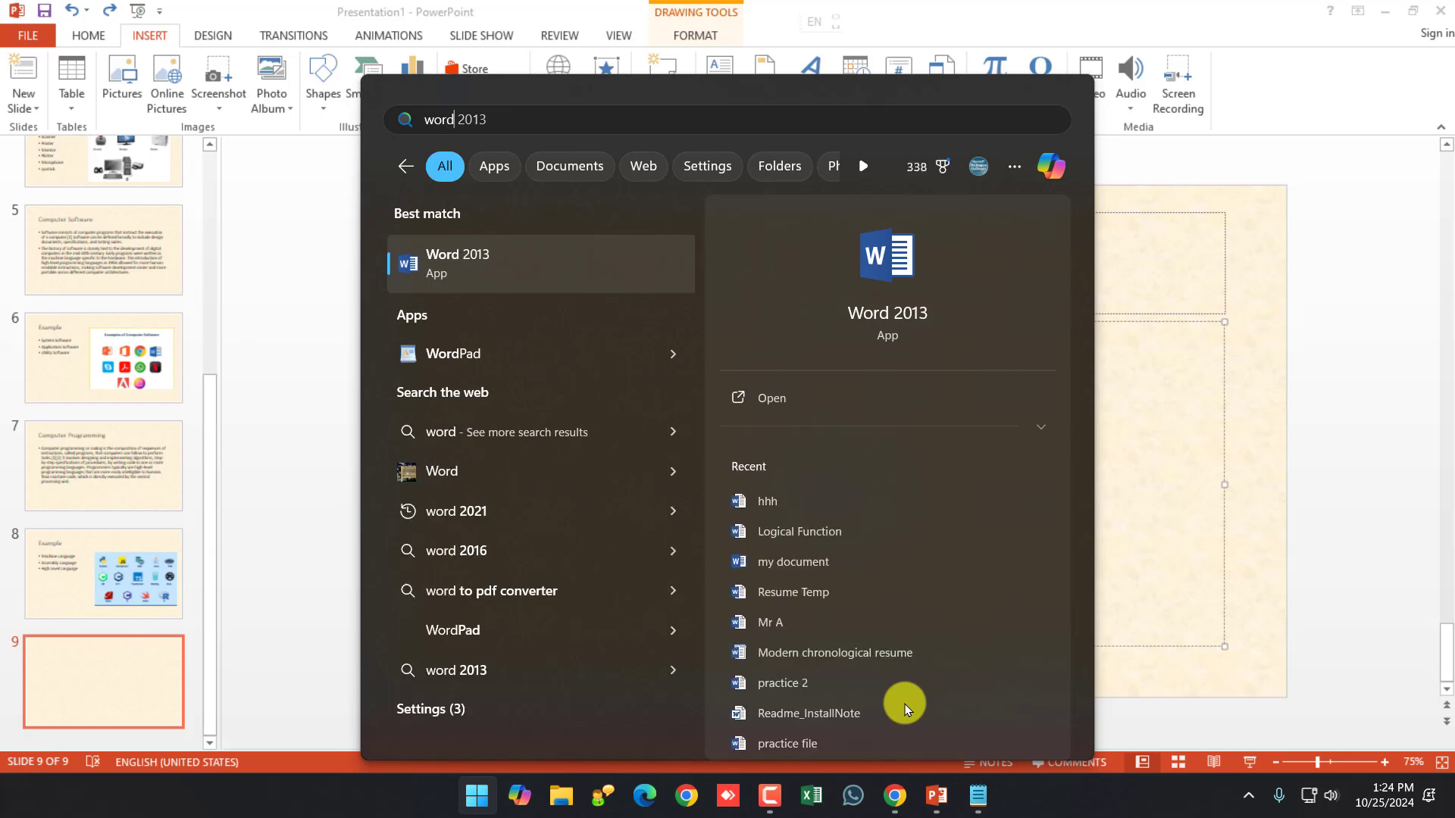
{"action": "key", "text": "Return"}
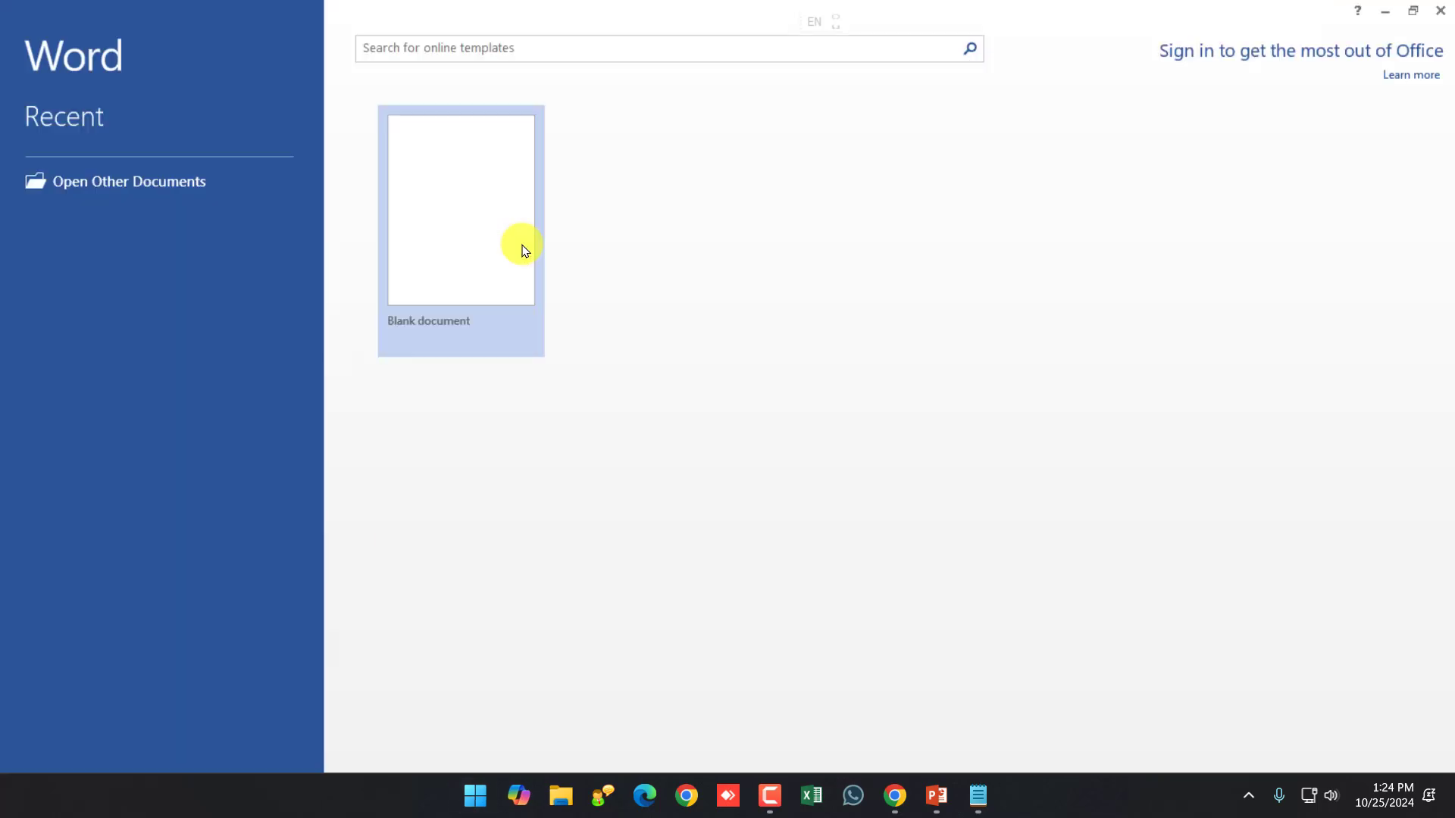
{"action": "left_click", "coordinate": [455, 218]}
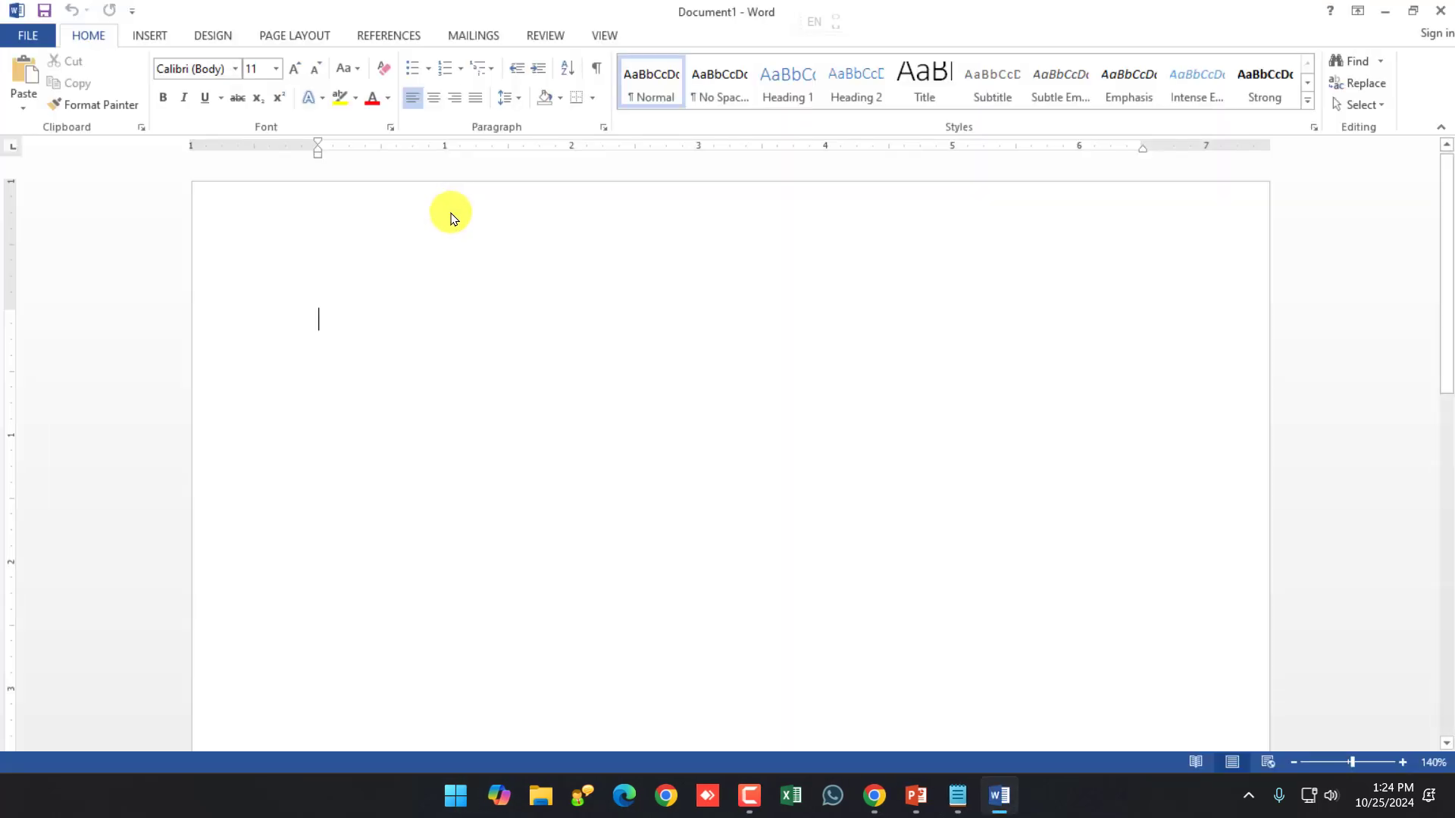
{"action": "key", "text": "ctrl+v"}
{"action": "key", "text": "ctrl+a"}
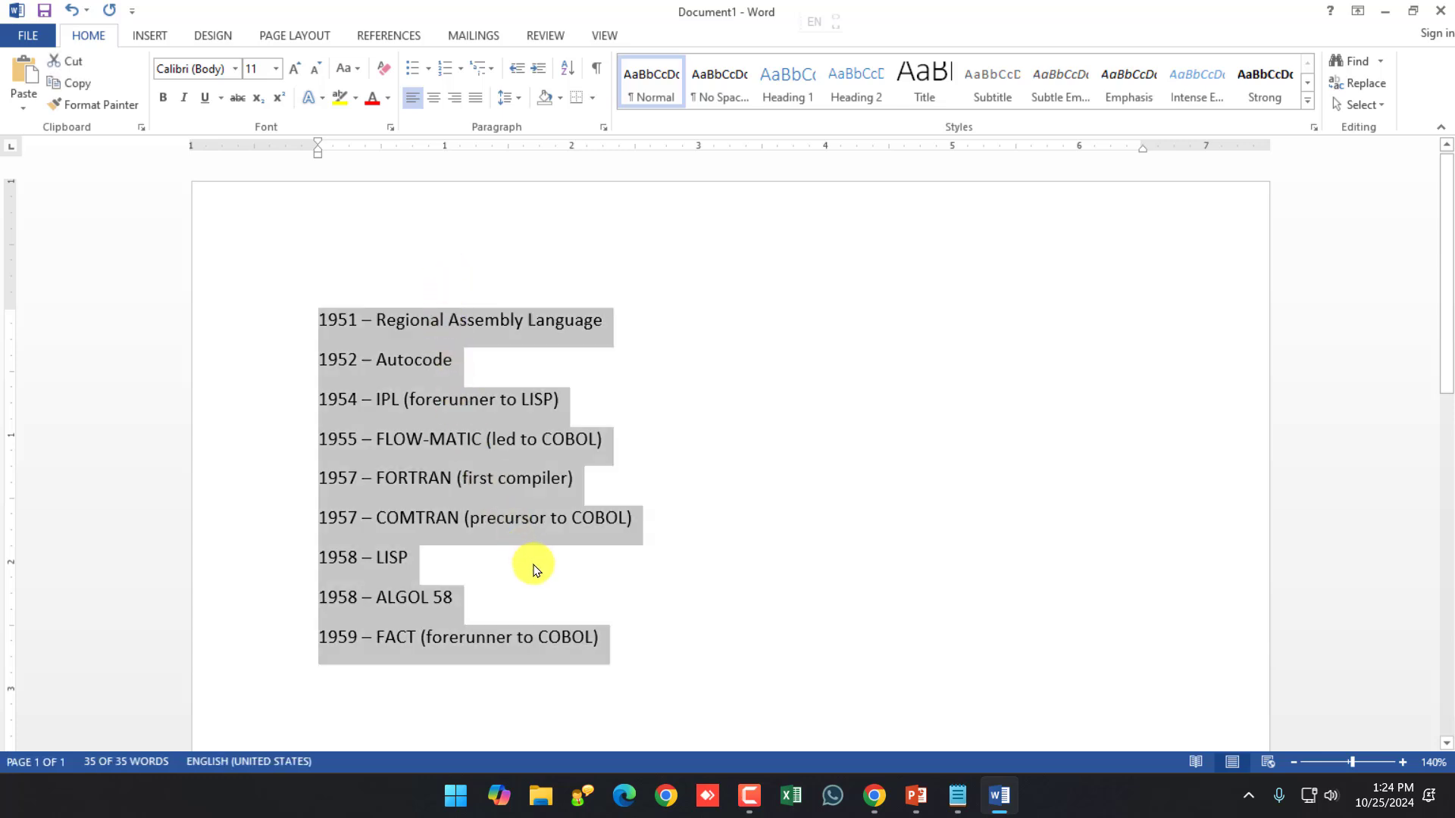
{"action": "left_click", "coordinate": [512, 574]}
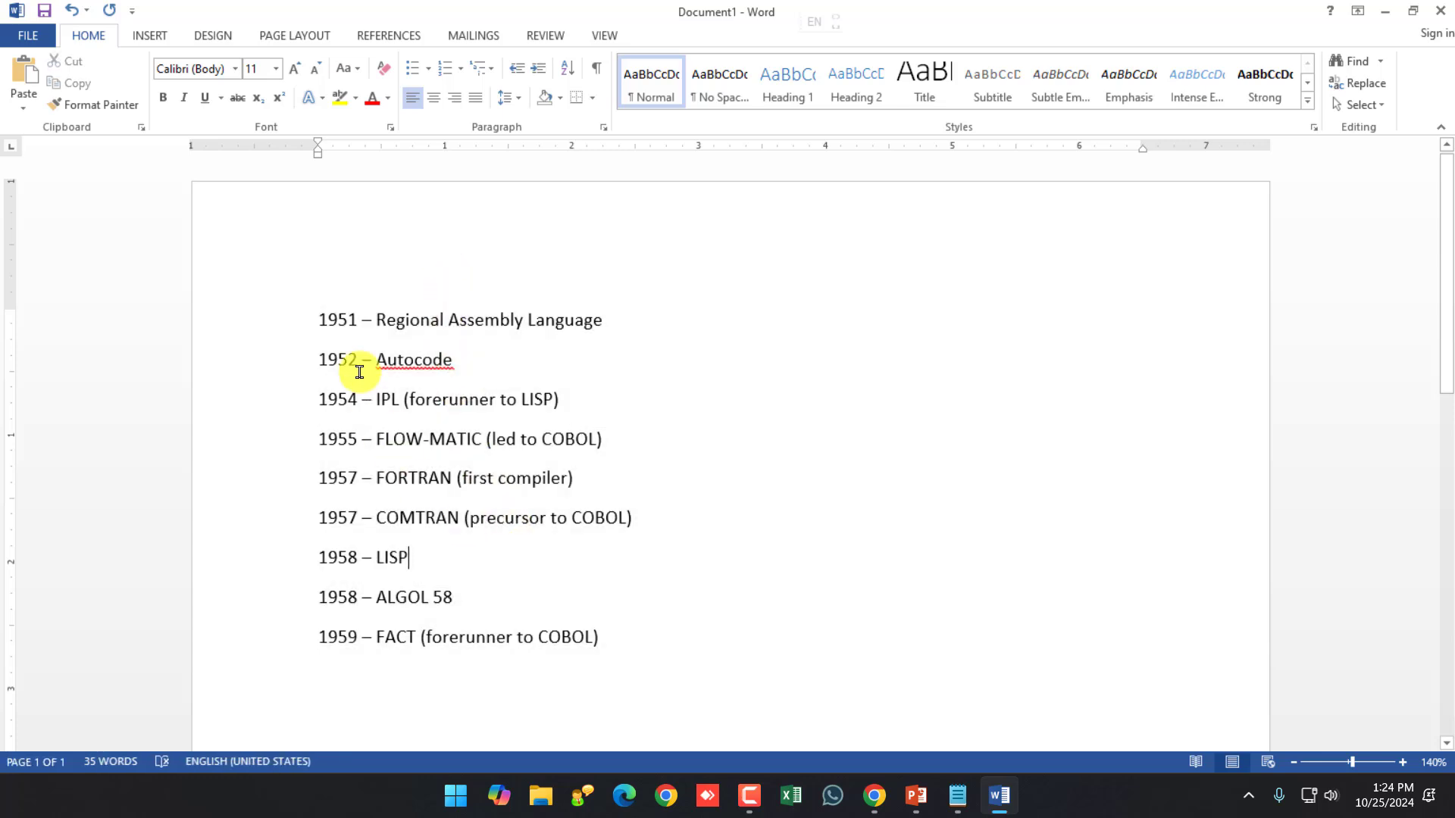
{"action": "left_click", "coordinate": [390, 337]}
Step: Try to convert the whole list into a two-column table separated at hyphens, and undo the conversion
{"action": "key", "text": "ctrl+a"}
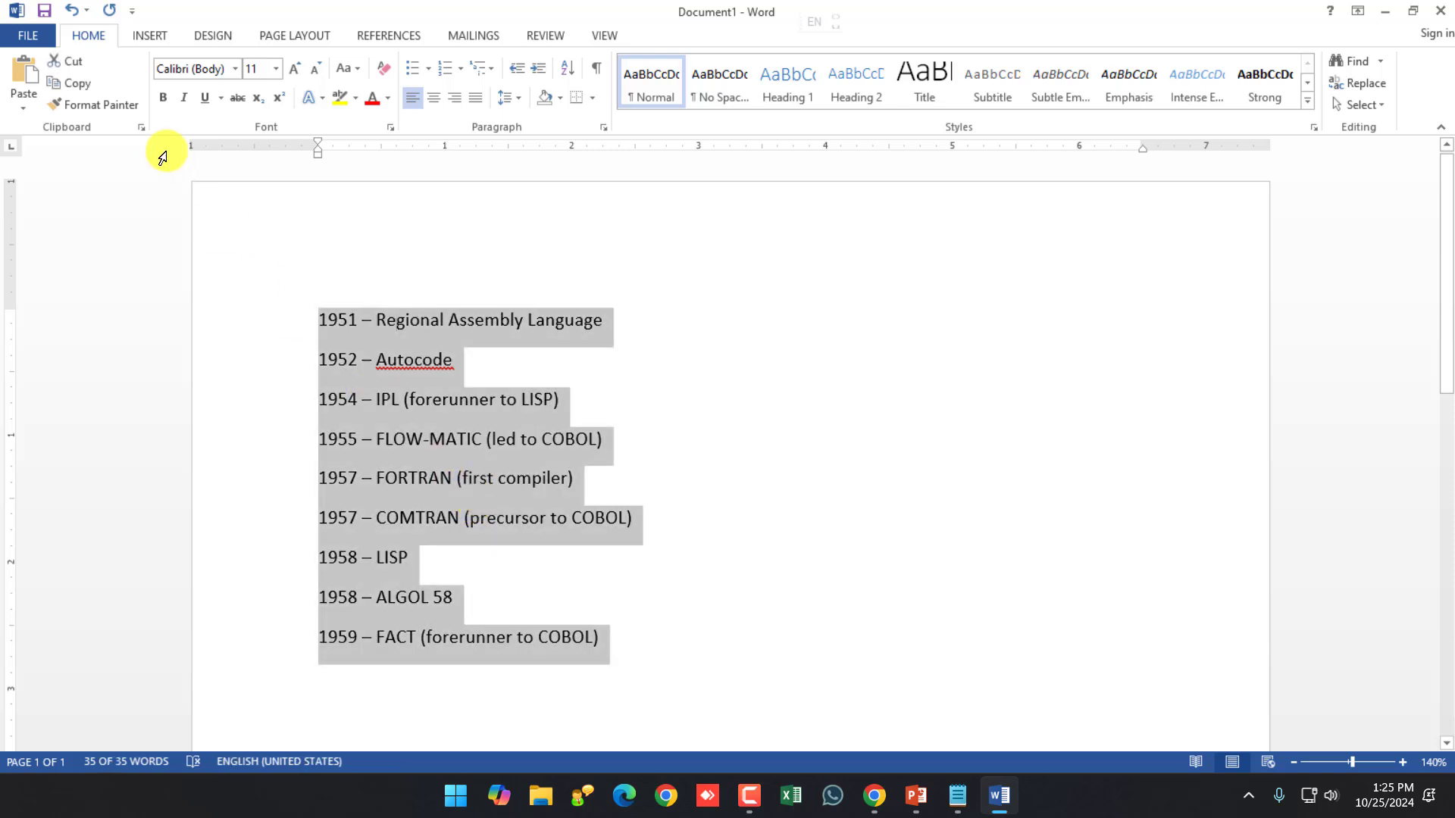
{"action": "left_click", "coordinate": [132, 11]}
{"action": "key", "text": "Escape"}
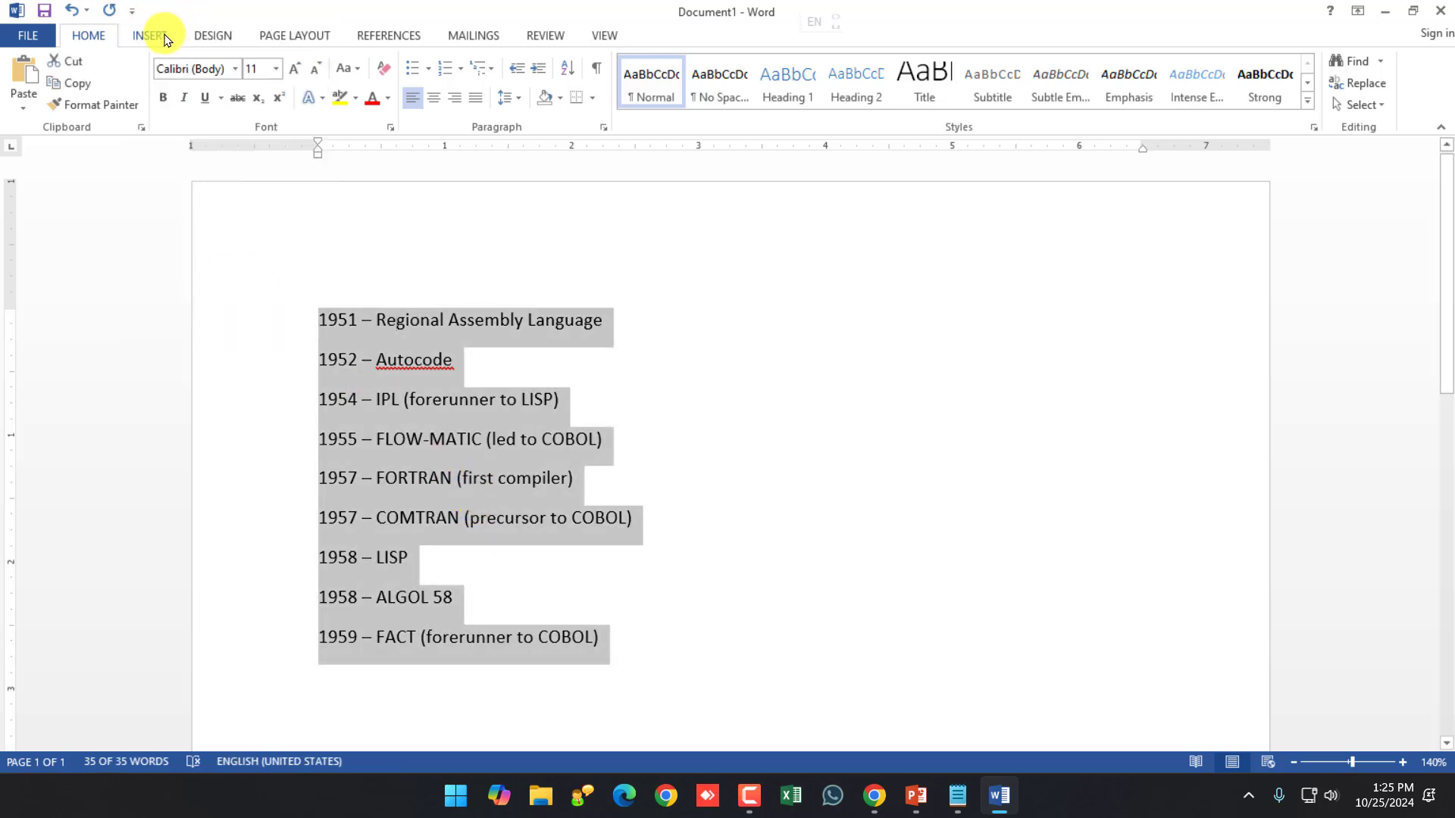
{"action": "left_click", "coordinate": [150, 35]}
{"action": "left_click", "coordinate": [149, 79]}
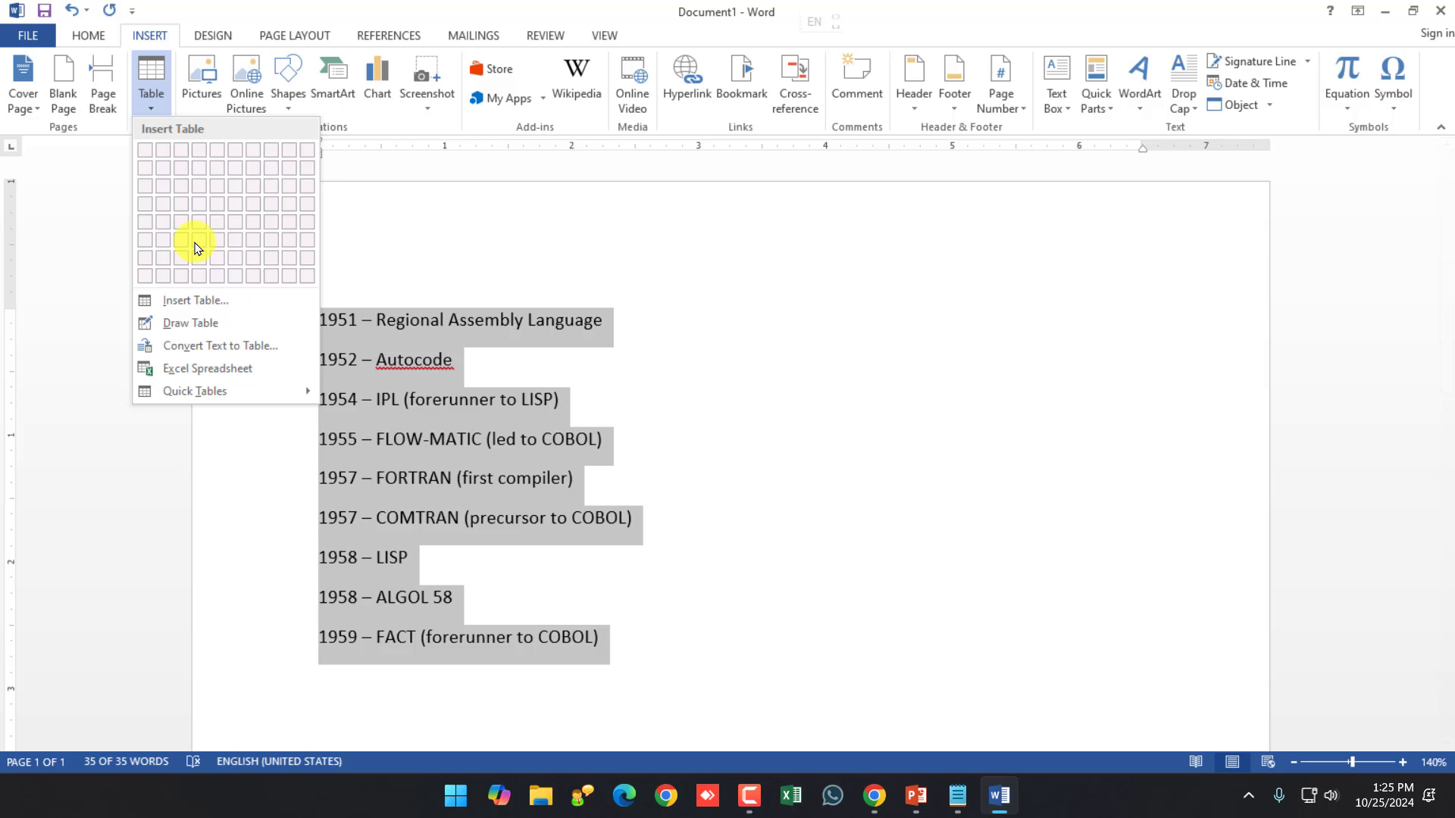
{"action": "left_click", "coordinate": [208, 347]}
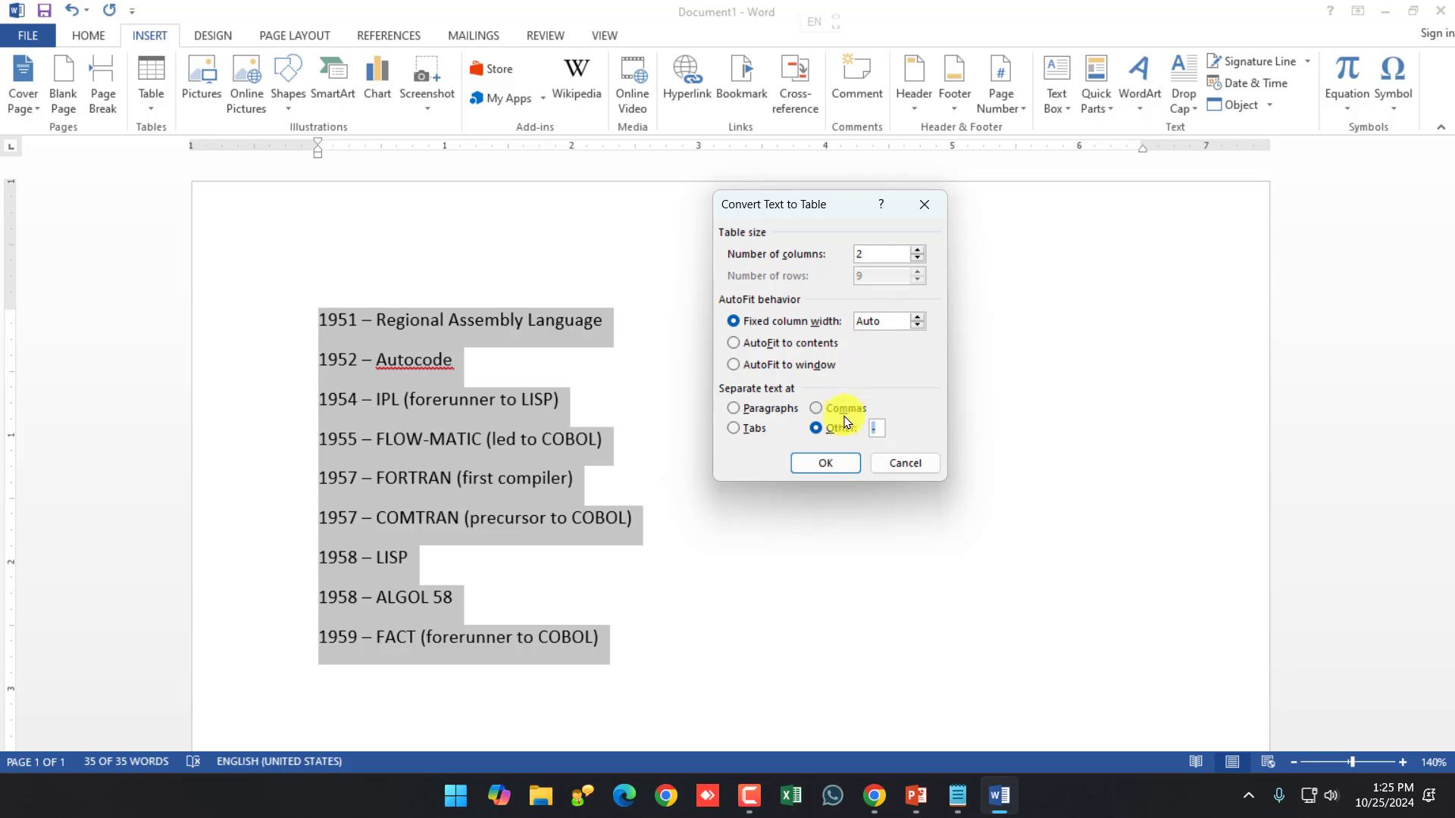
{"action": "left_click", "coordinate": [826, 463]}
{"action": "left_click", "coordinate": [765, 512]}
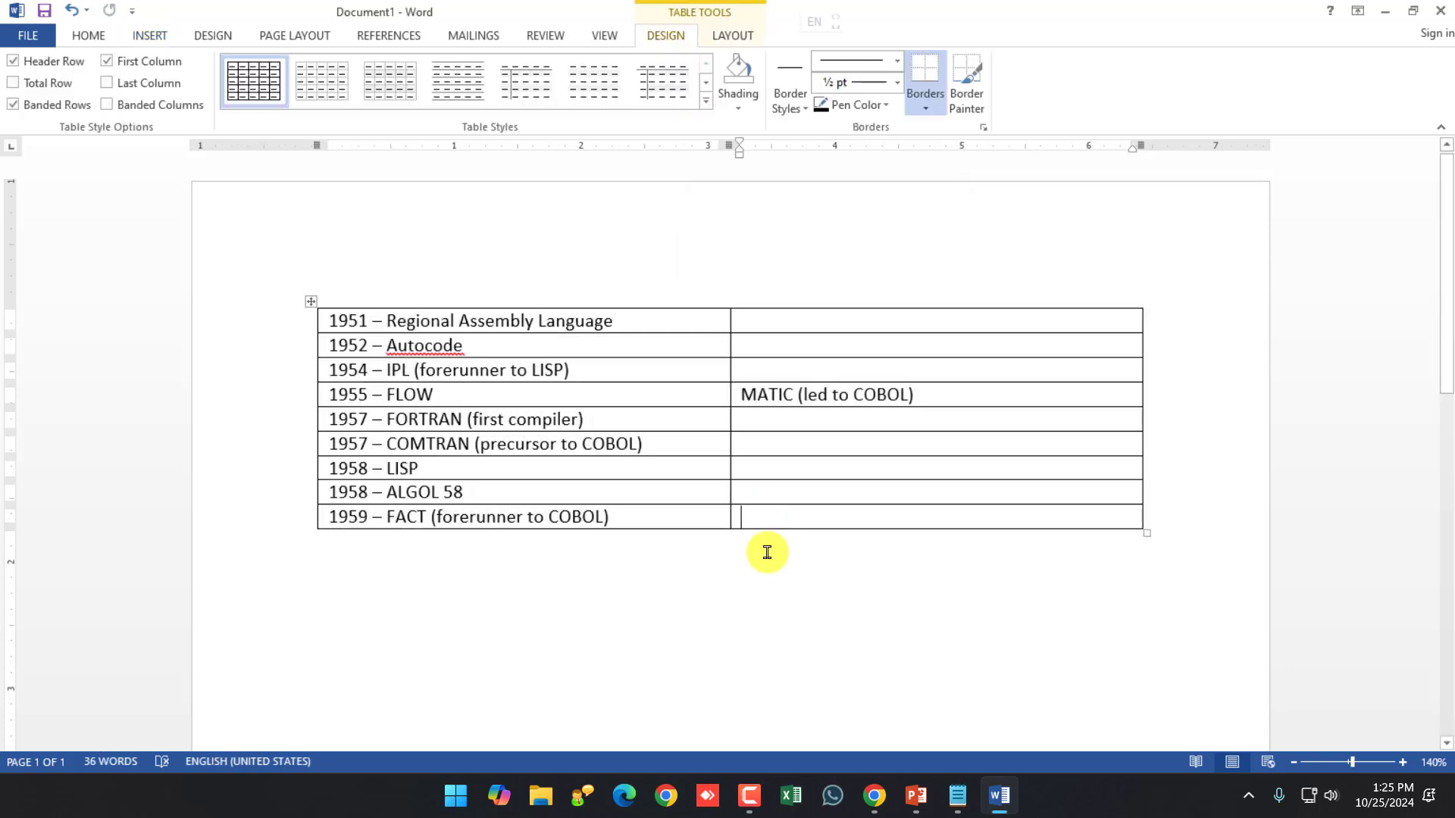
{"action": "key", "text": "ctrl+z"}
Step: Replace the hyphen in FLOW-MATIC on the 1955 line with a space
{"action": "left_click", "coordinate": [709, 559]}
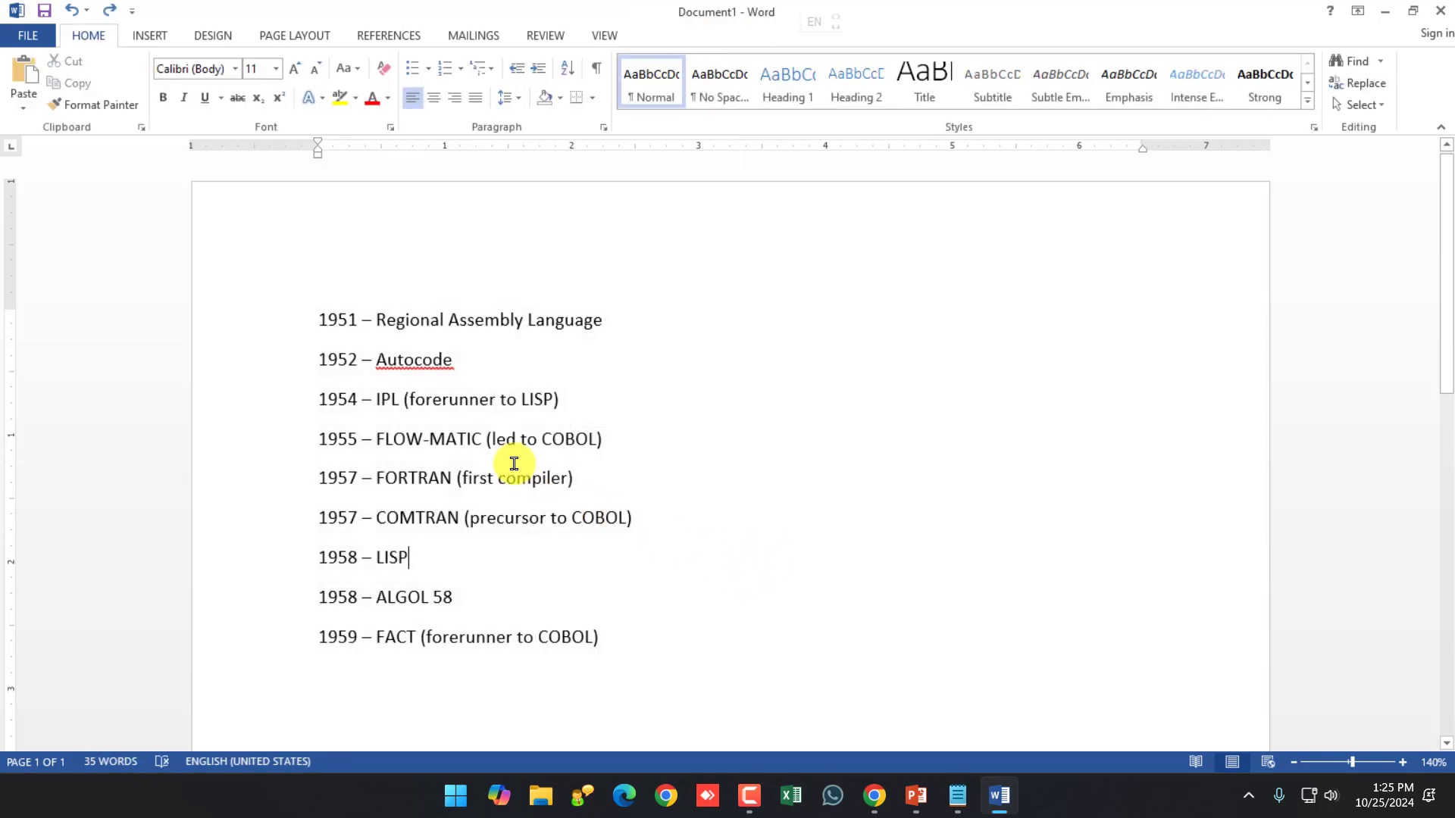
{"action": "left_click", "coordinate": [426, 439]}
{"action": "key", "text": "BackSpace"}
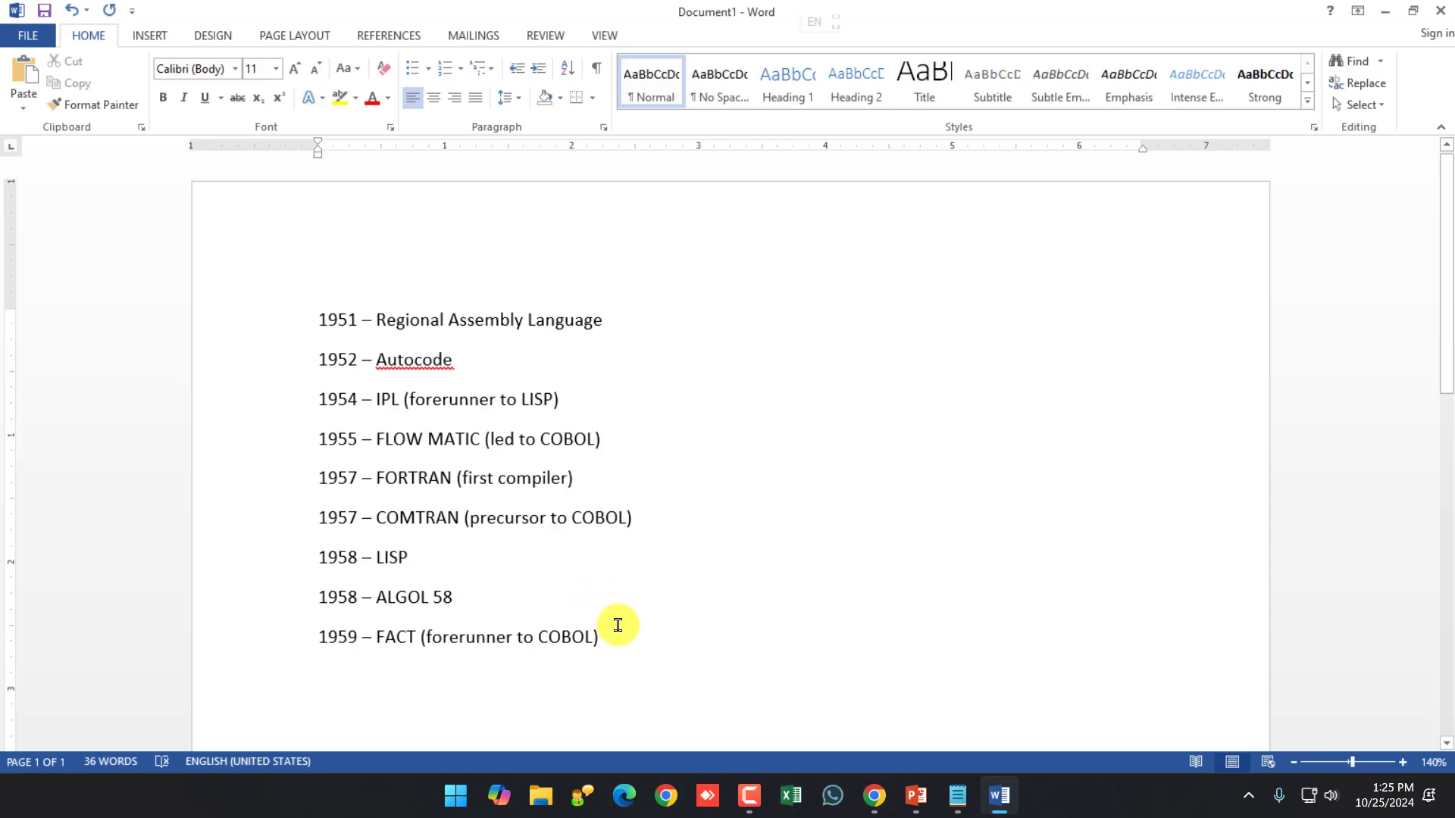
{"action": "left_click_drag", "start_coordinate": [621, 645], "coordinate": [129, 325]}
{"action": "left_click", "coordinate": [150, 36]}
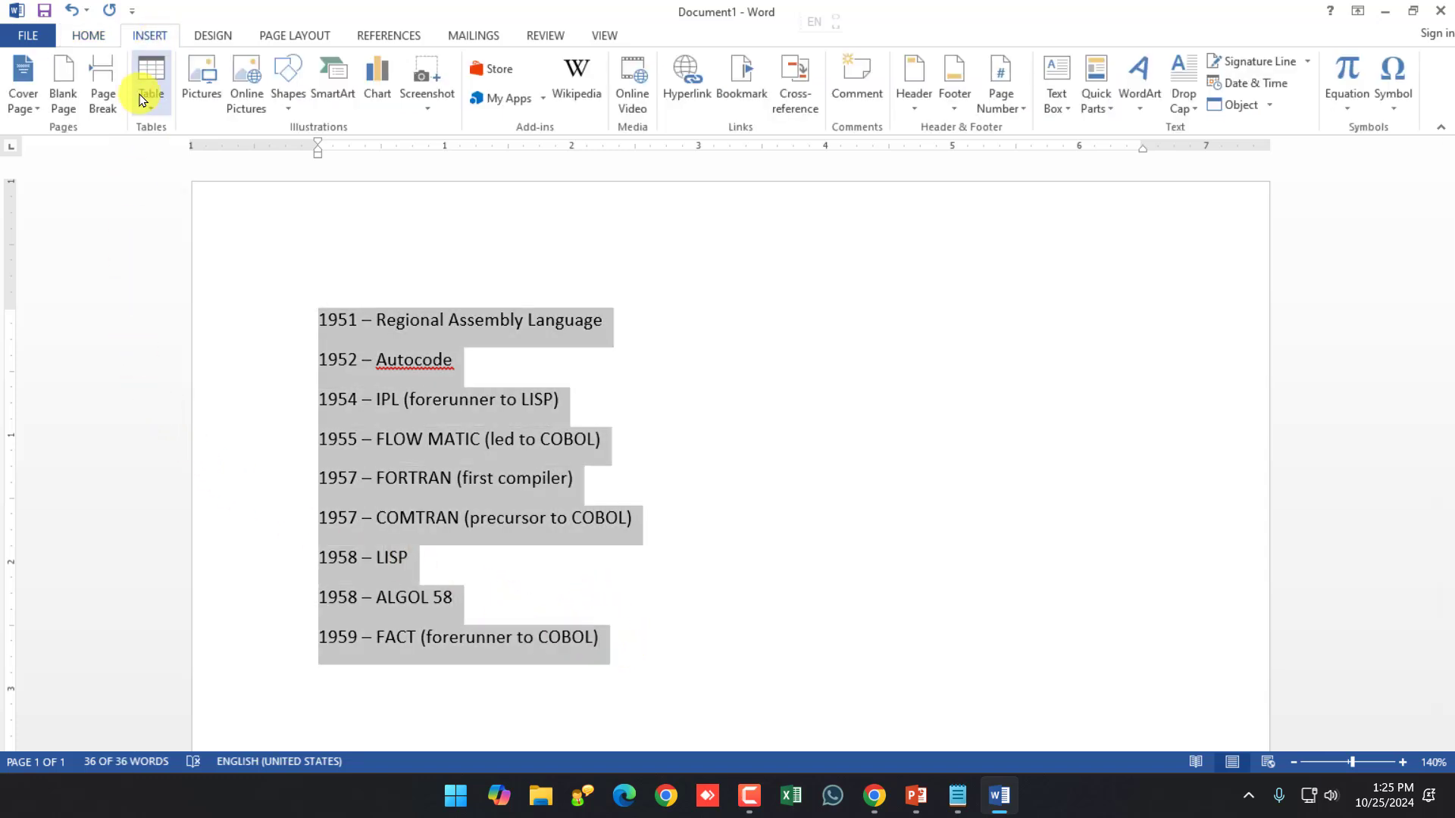
{"action": "left_click", "coordinate": [150, 85]}
{"action": "left_click", "coordinate": [189, 354]}
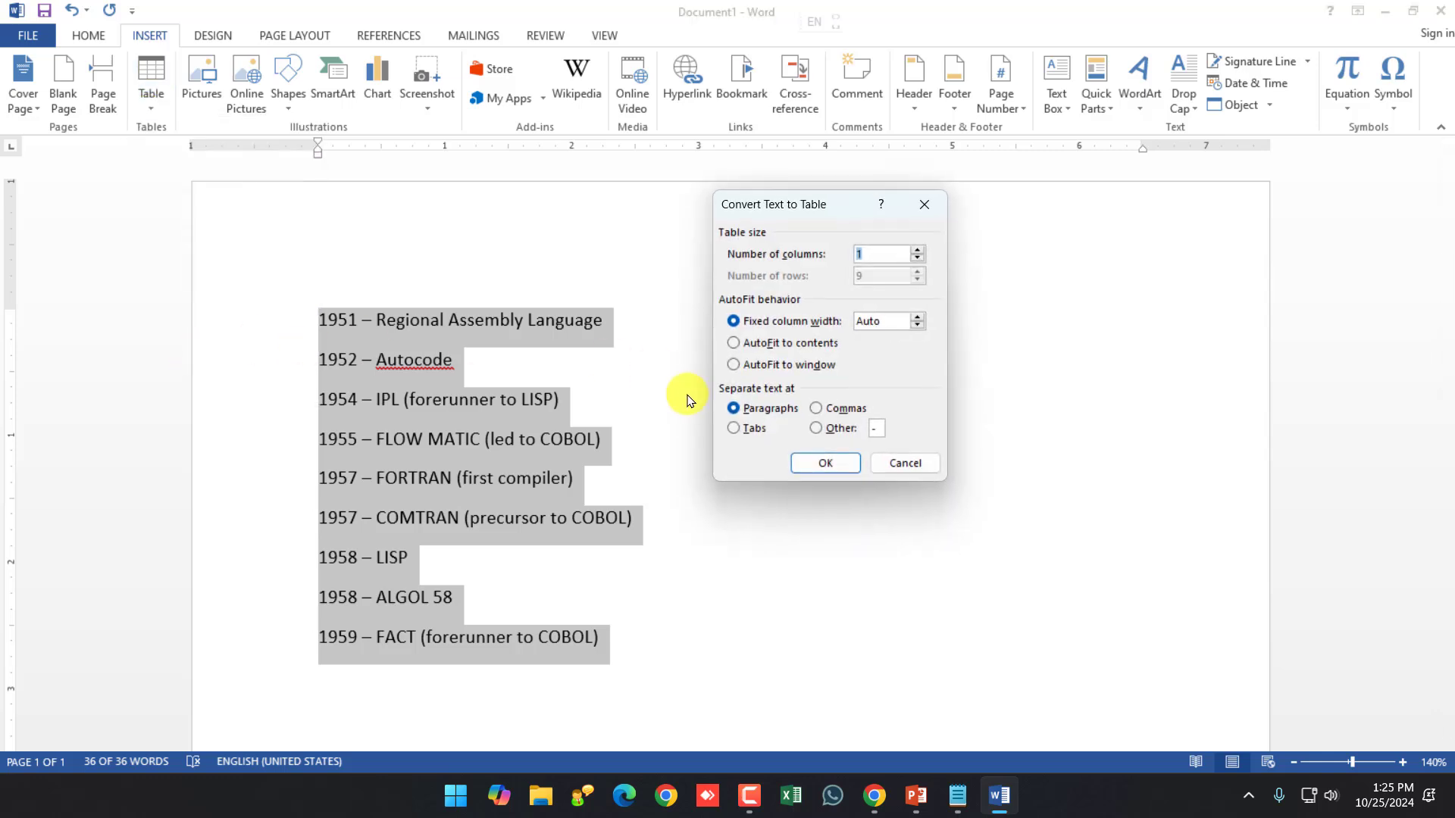
{"action": "left_click", "coordinate": [837, 442]}
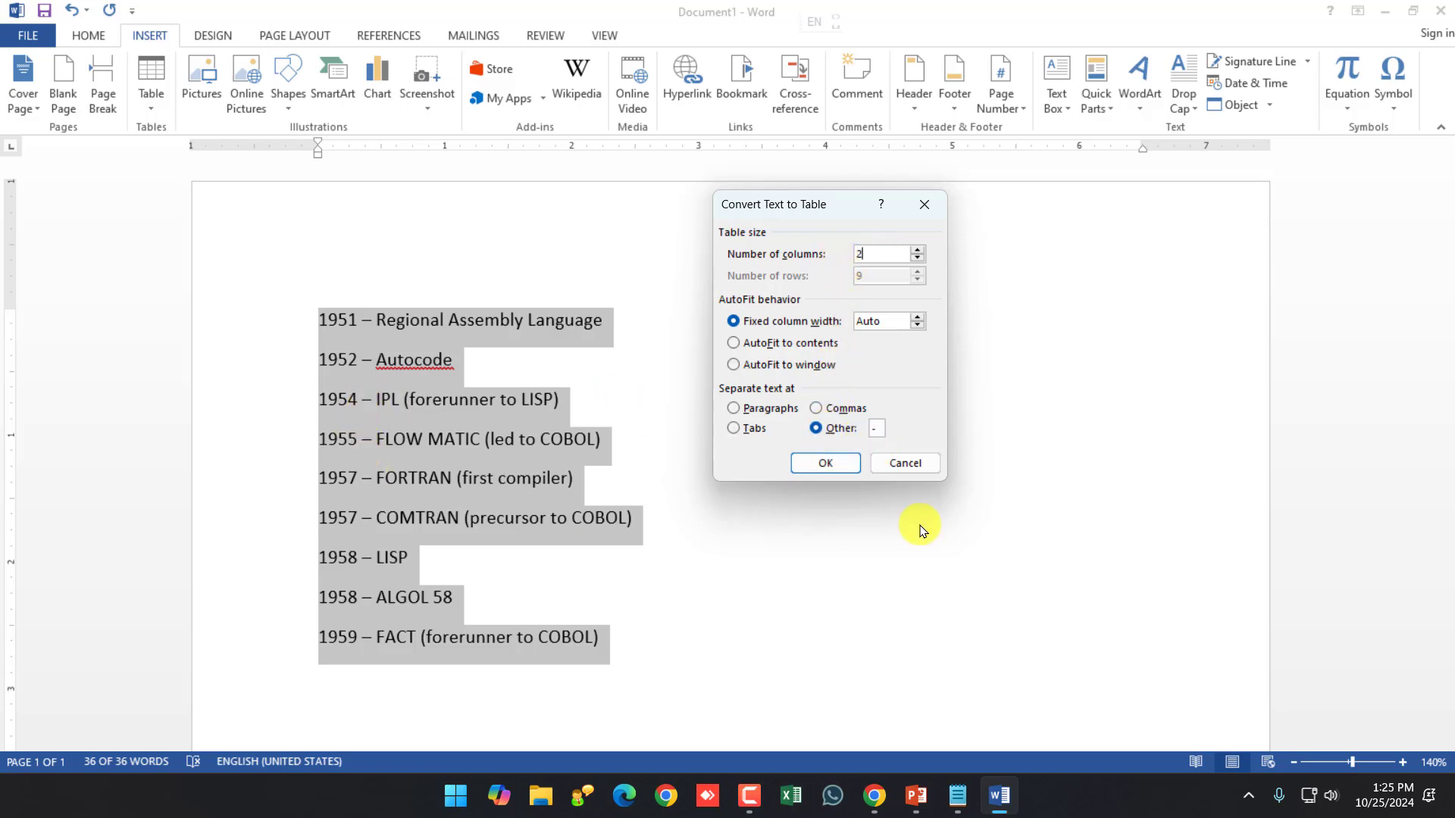
{"action": "left_click", "coordinate": [905, 463]}
{"action": "left_click", "coordinate": [426, 518]}
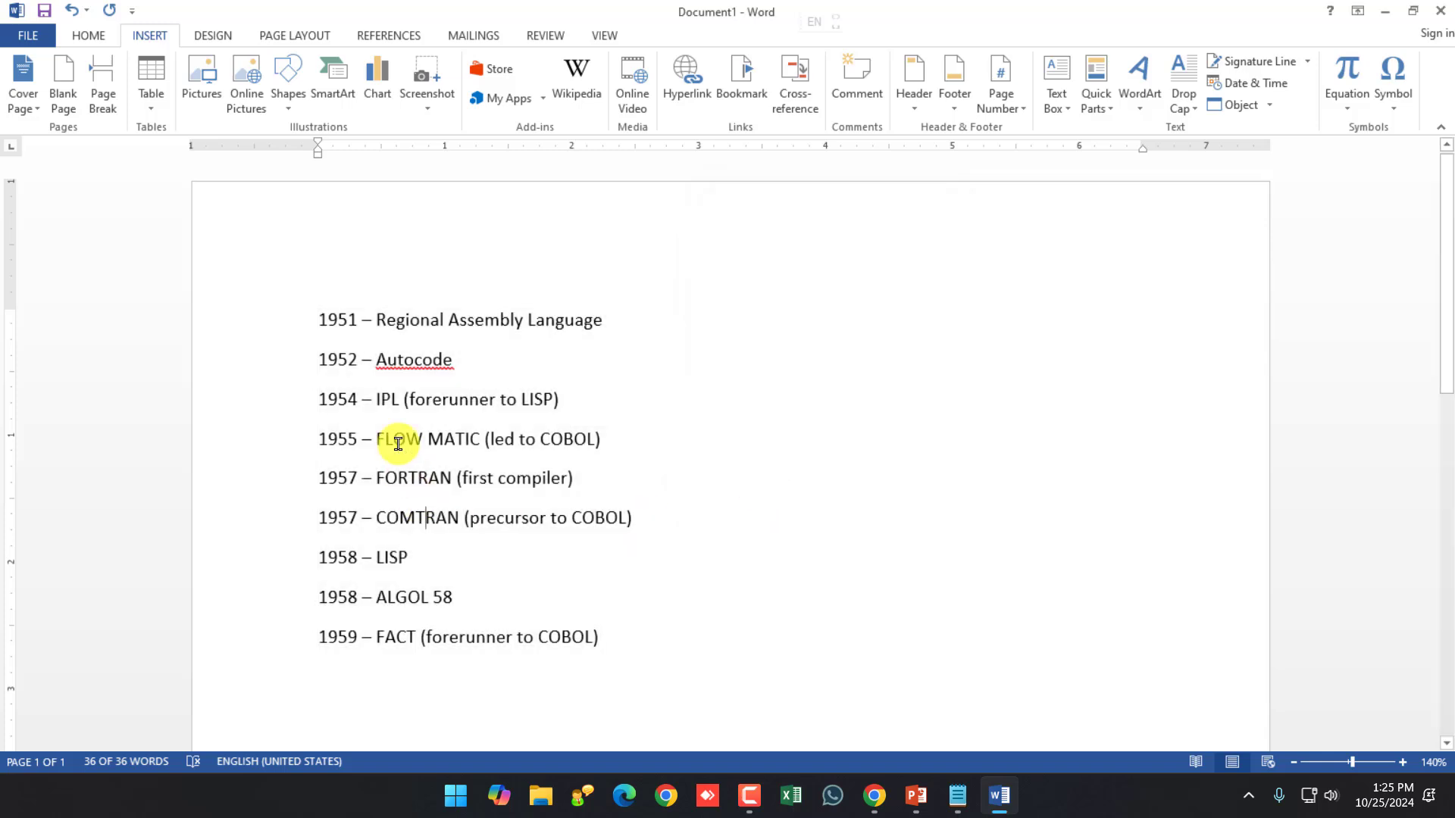
Step: Convert the whole list into a two-column table, using the long dash (–) after the years as the custom separator
{"action": "left_click", "coordinate": [372, 313]}
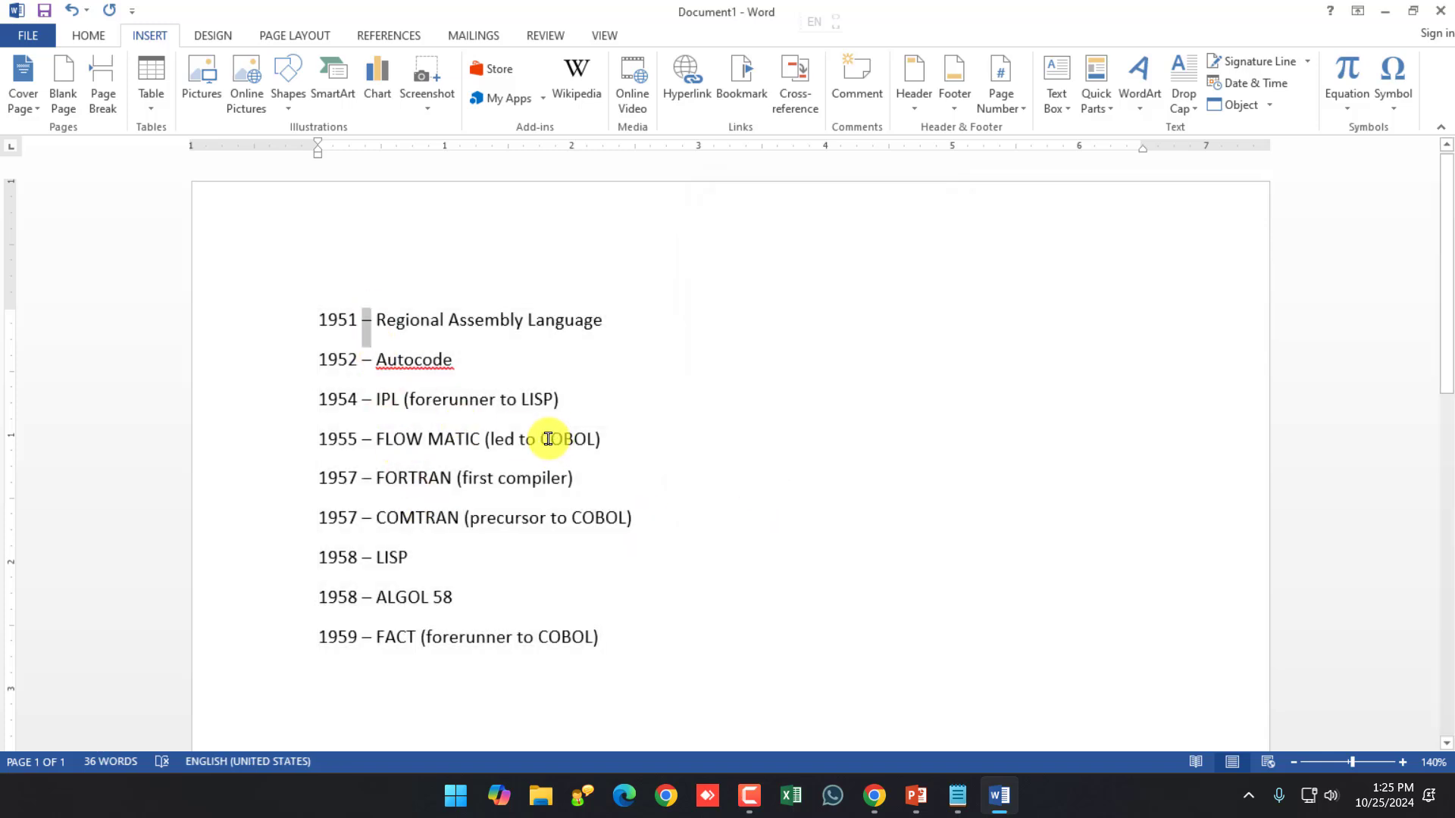
{"action": "key", "text": "ctrl+a"}
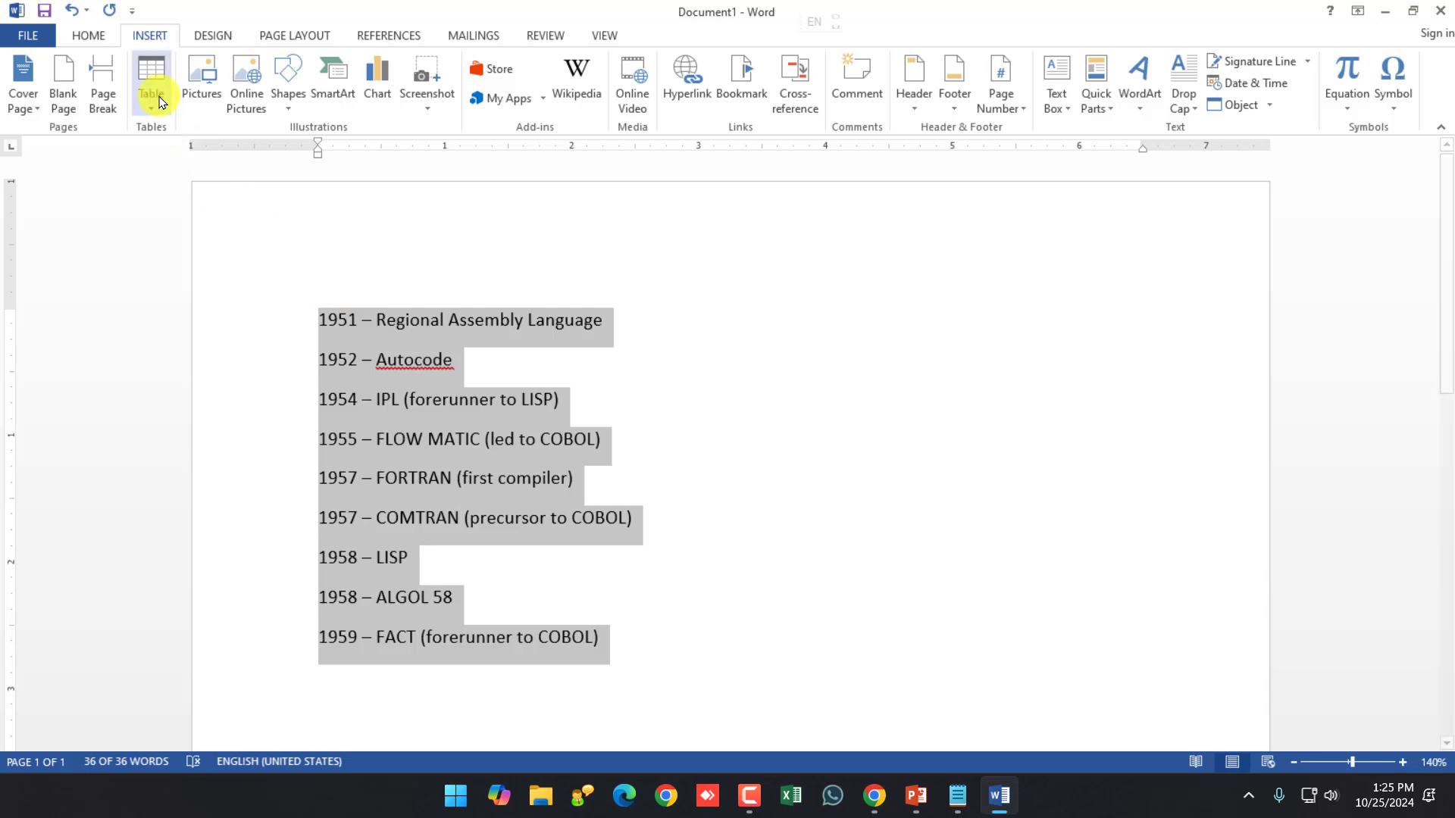
{"action": "left_click", "coordinate": [161, 103]}
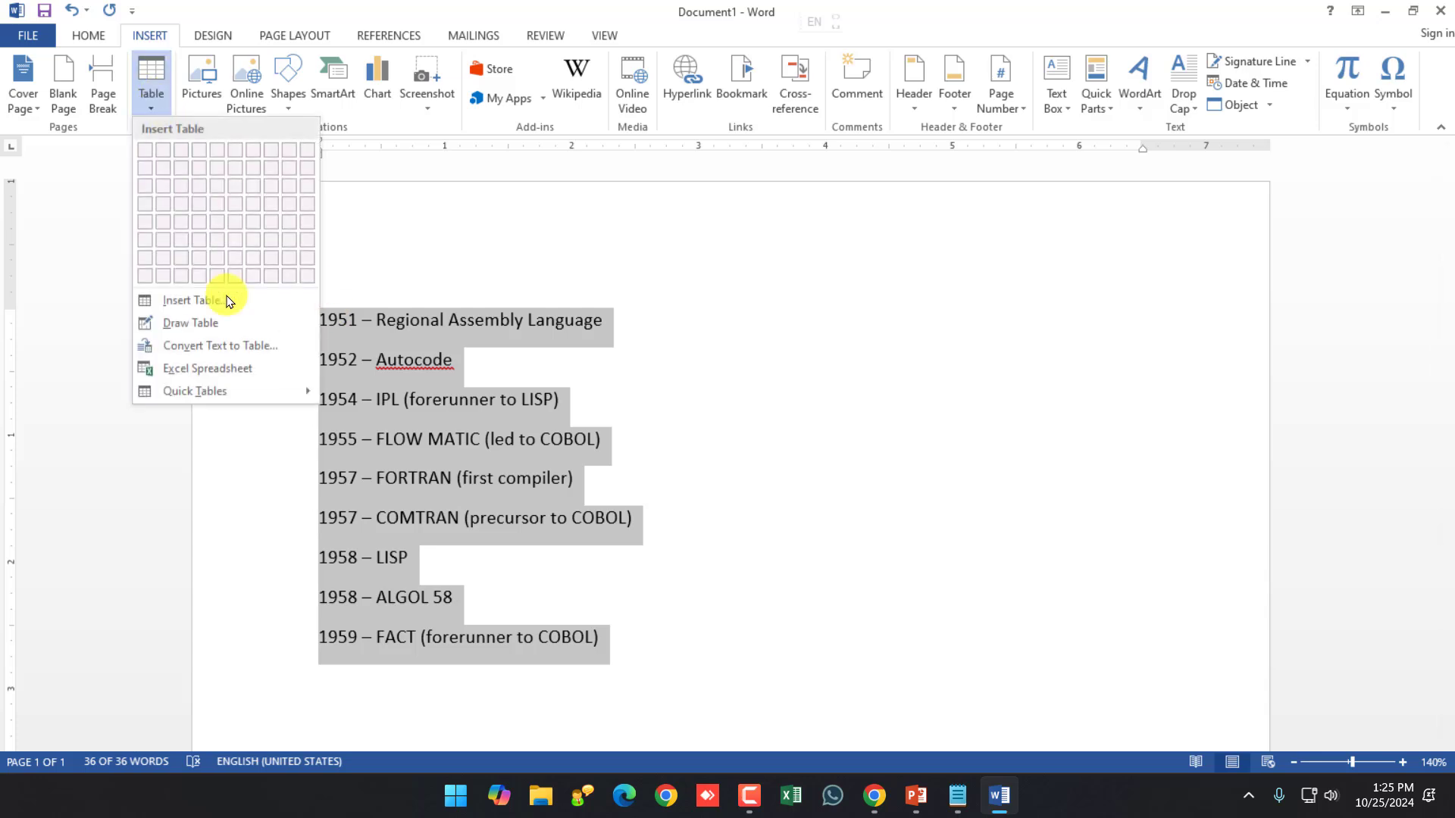
{"action": "left_click", "coordinate": [241, 345]}
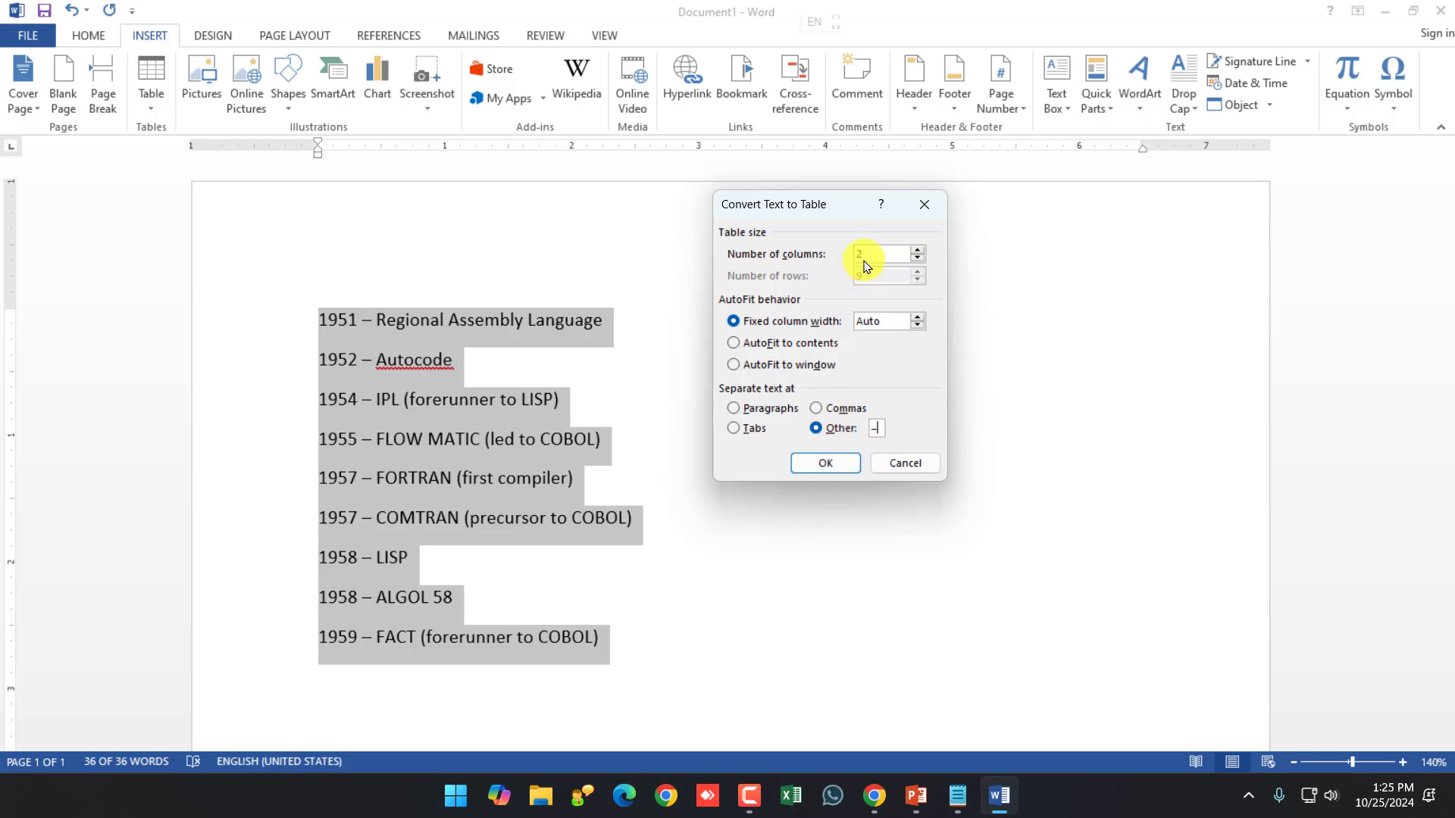
{"action": "left_click", "coordinate": [846, 466]}
{"action": "left_click", "coordinate": [827, 585]}
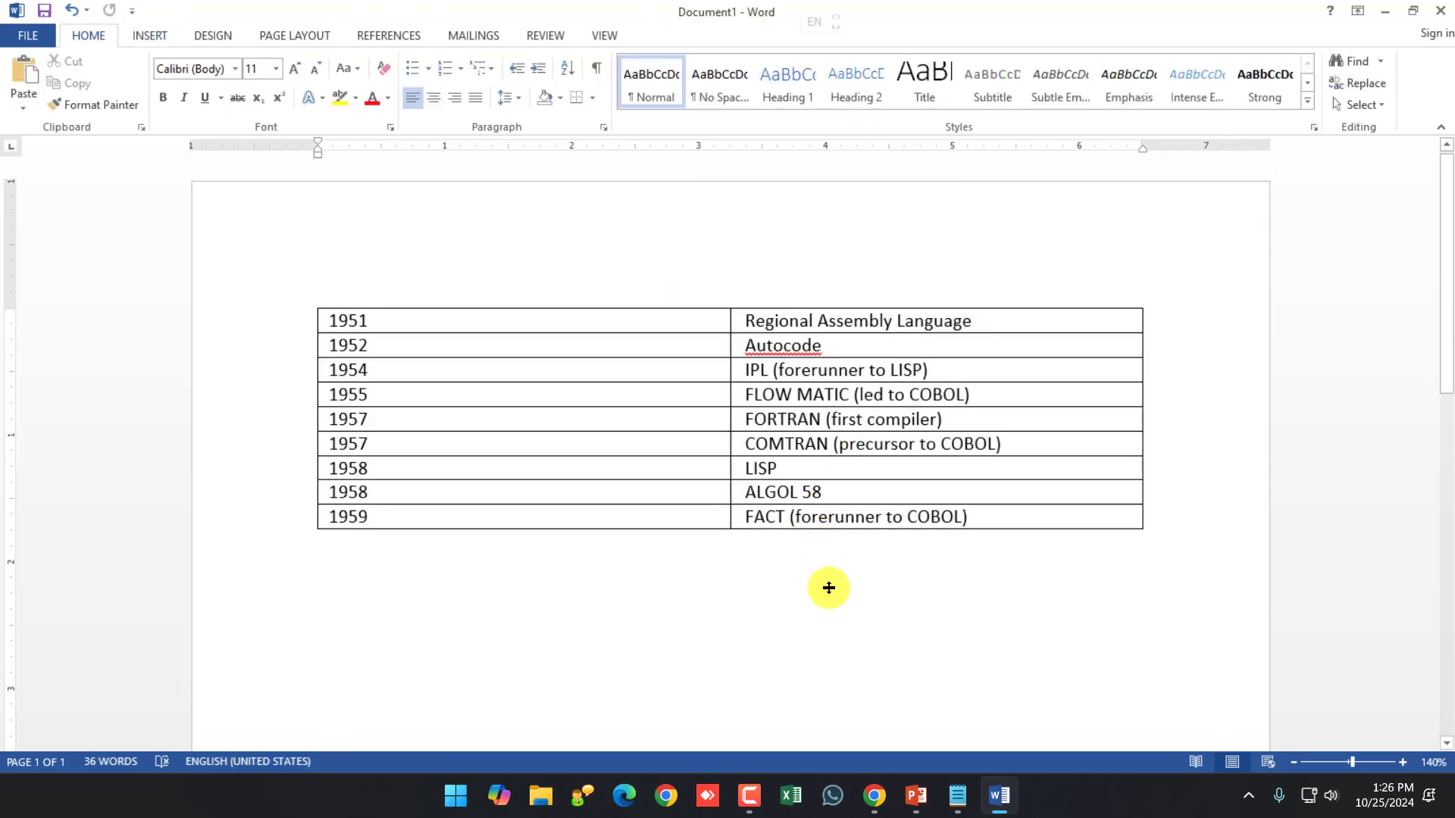
Step: Insert a row above the 1951 row and fill in the column headings Year and Language
{"action": "left_click", "coordinate": [653, 521]}
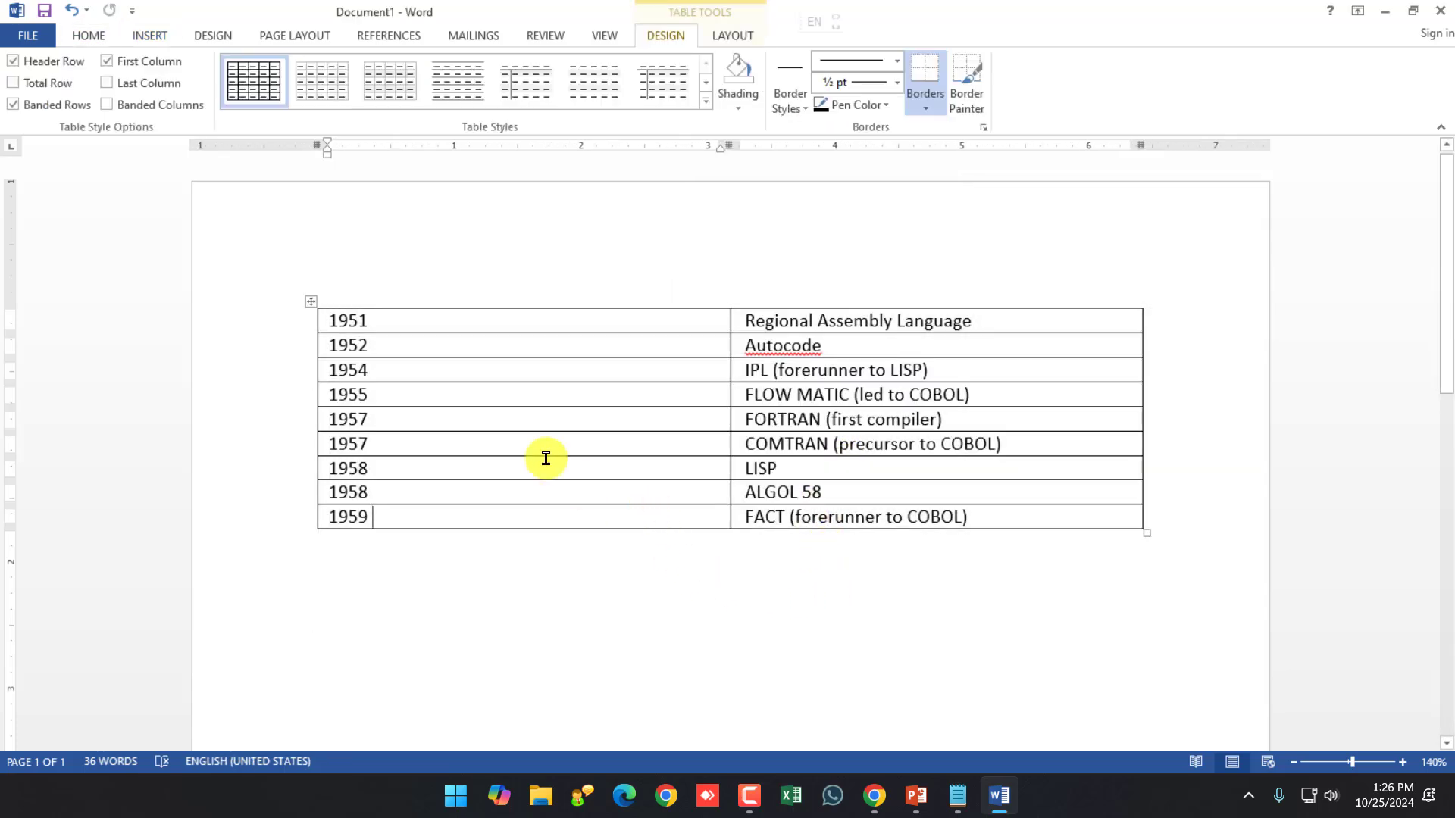
{"action": "left_click", "coordinate": [338, 319]}
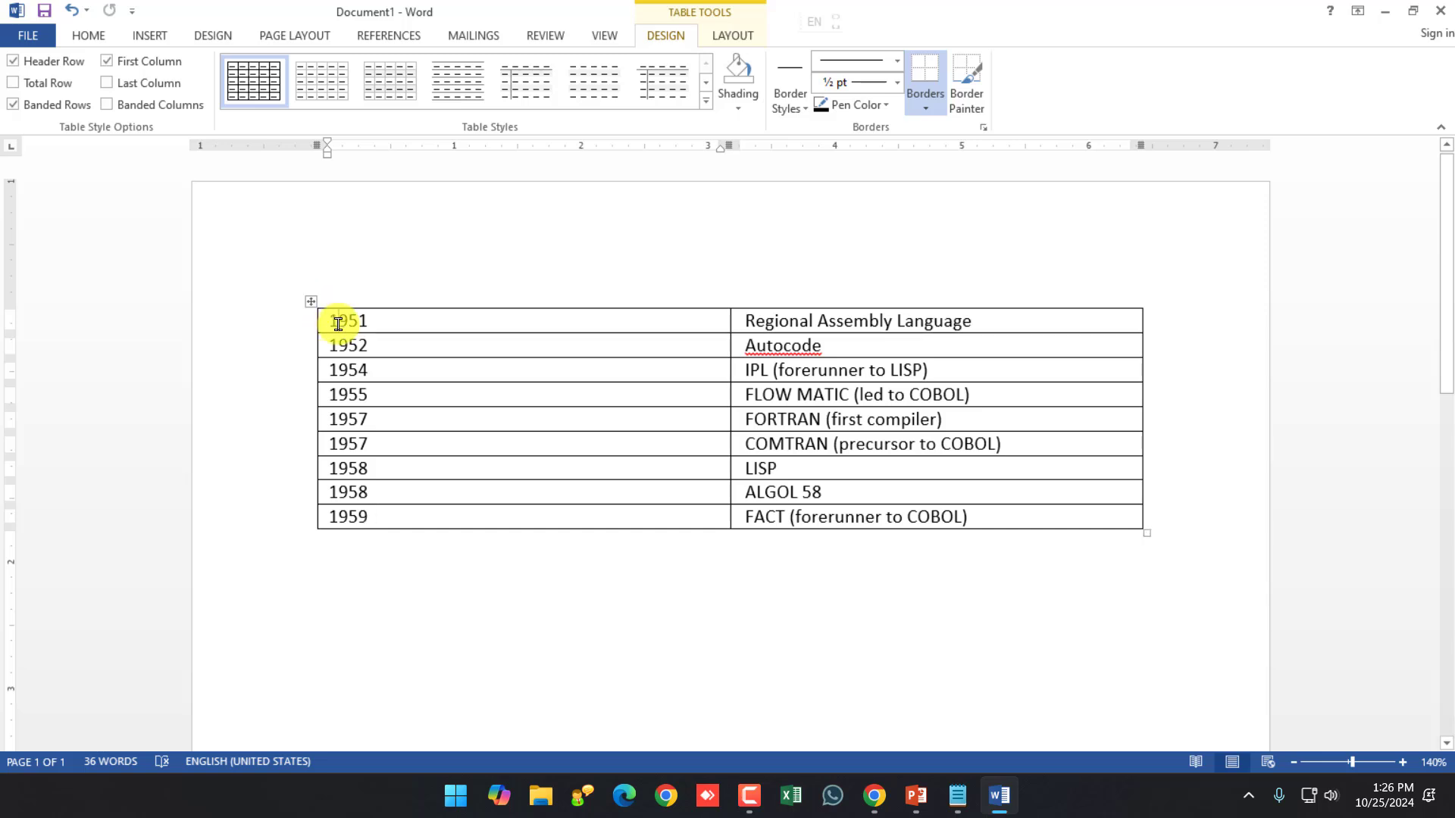
{"action": "right_click", "coordinate": [414, 319]}
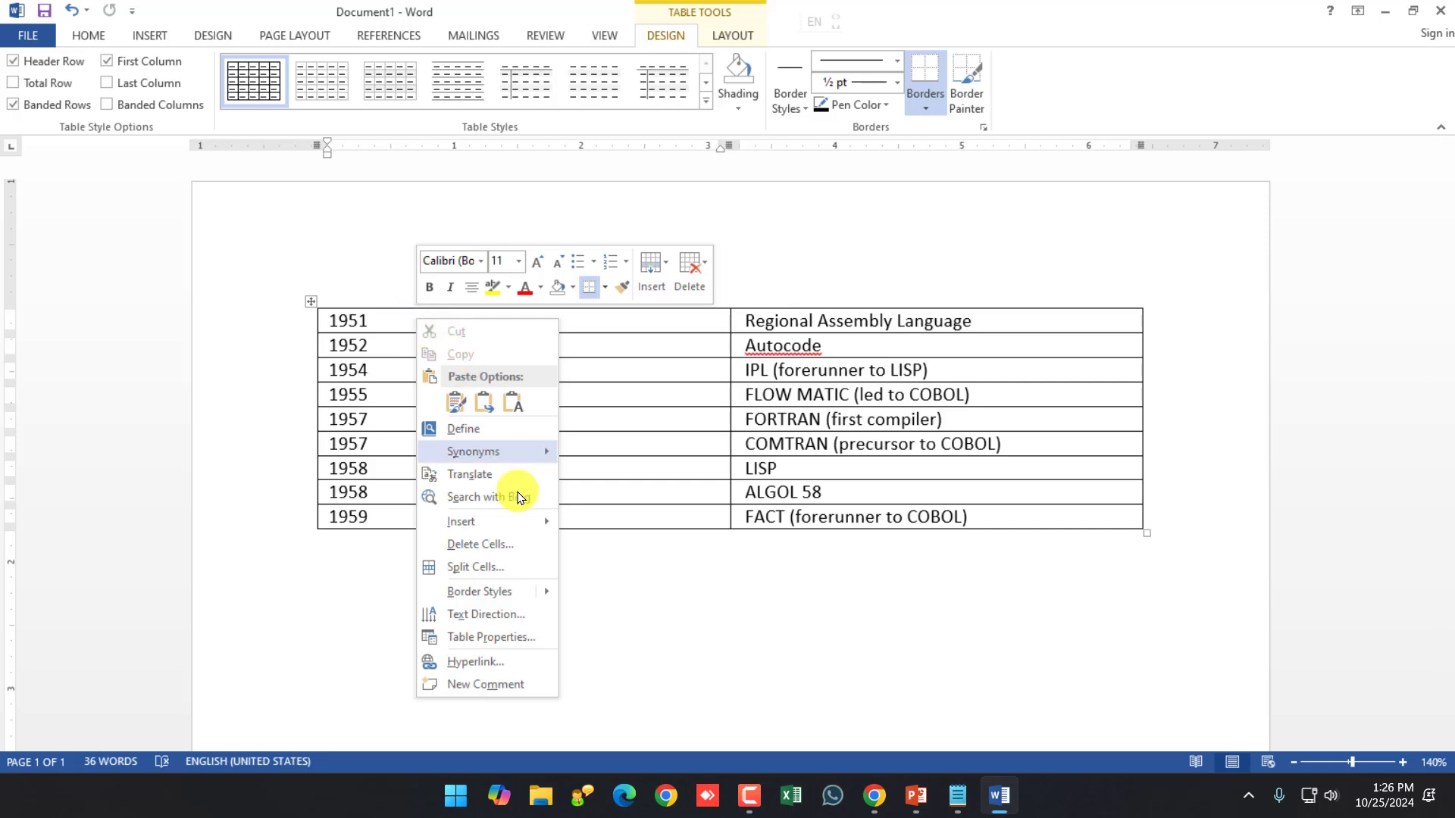
{"action": "mouse_move", "coordinate": [526, 523]}
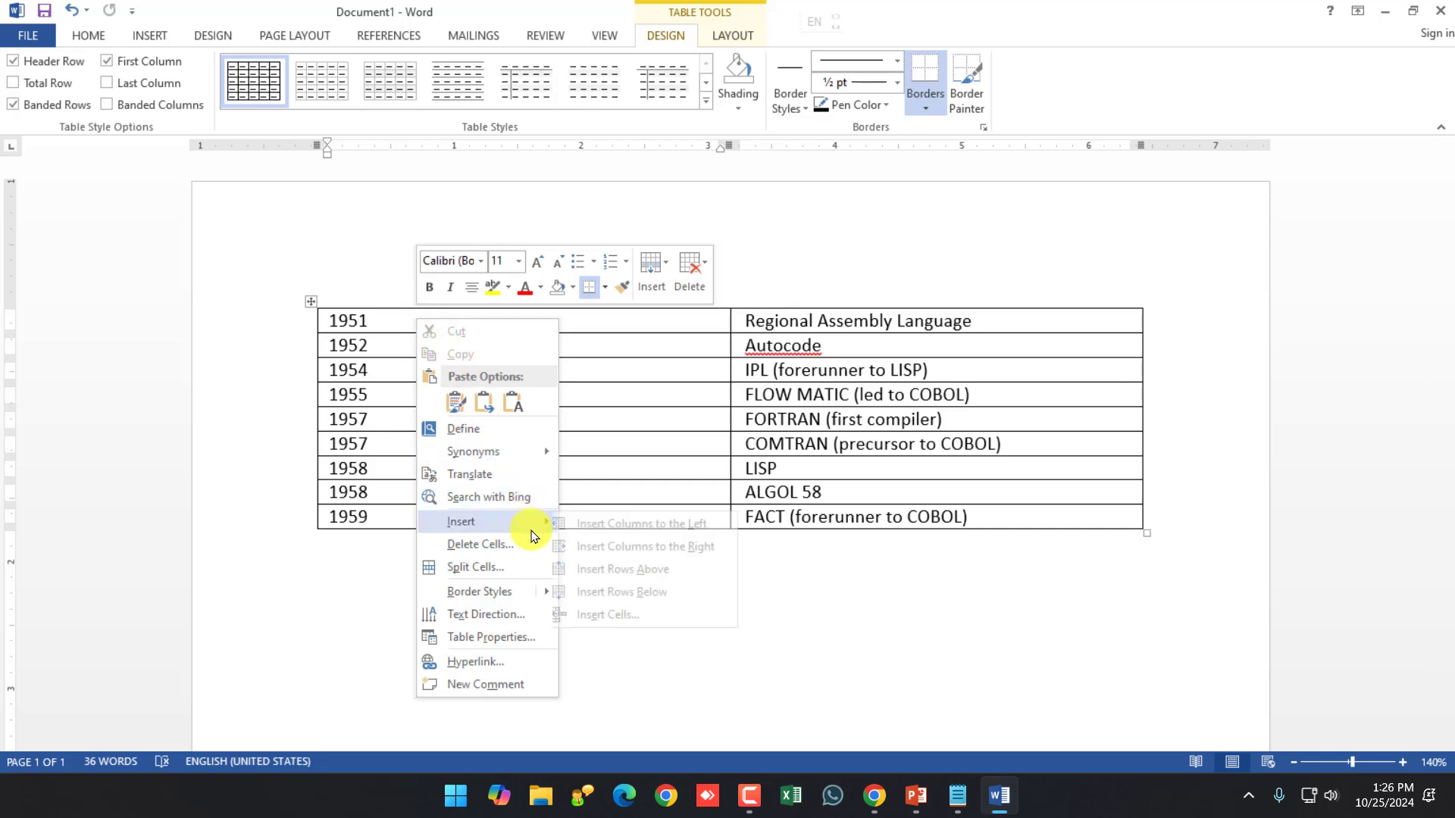
{"action": "left_click", "coordinate": [645, 575]}
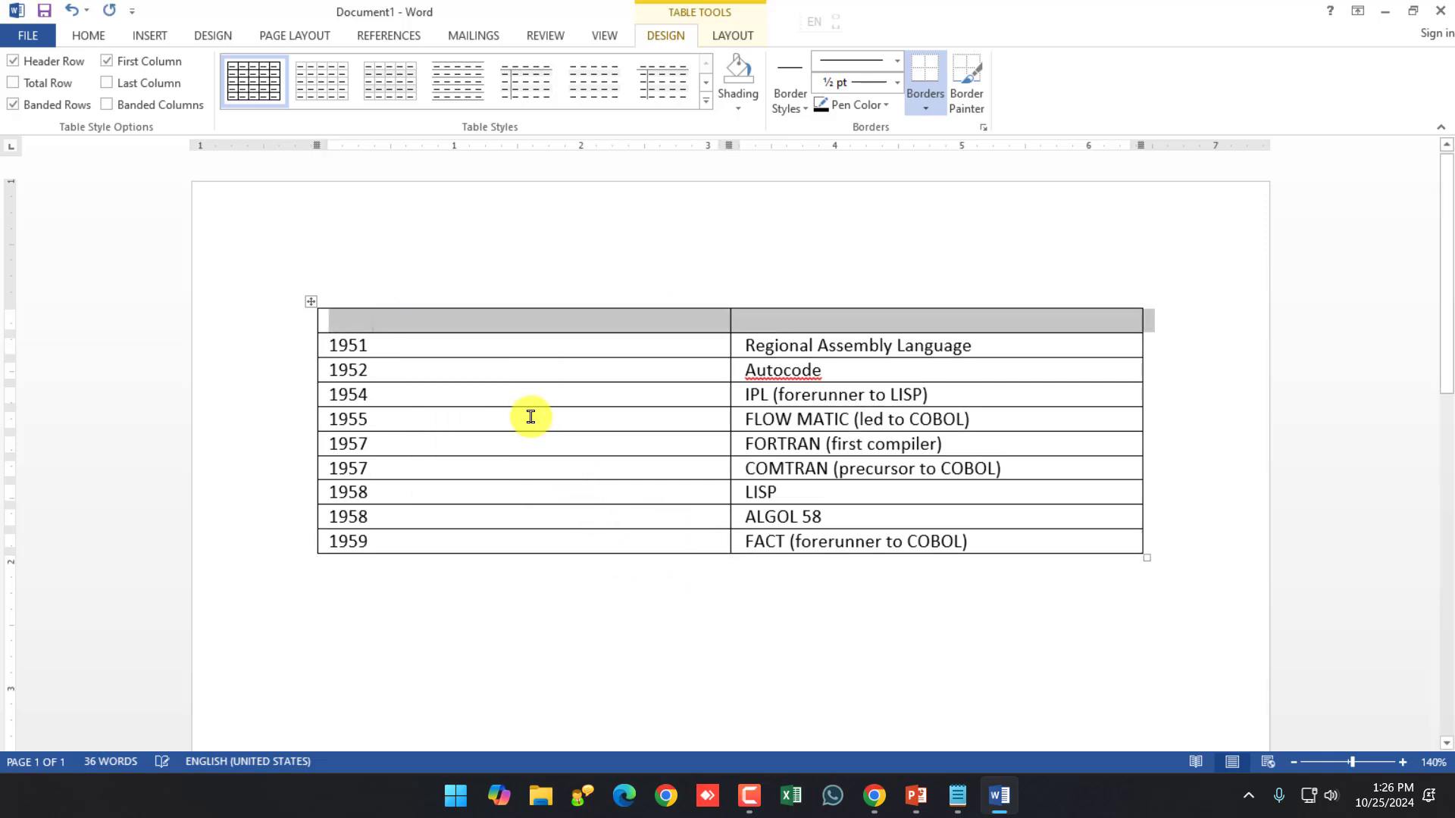
{"action": "key", "text": "Right"}
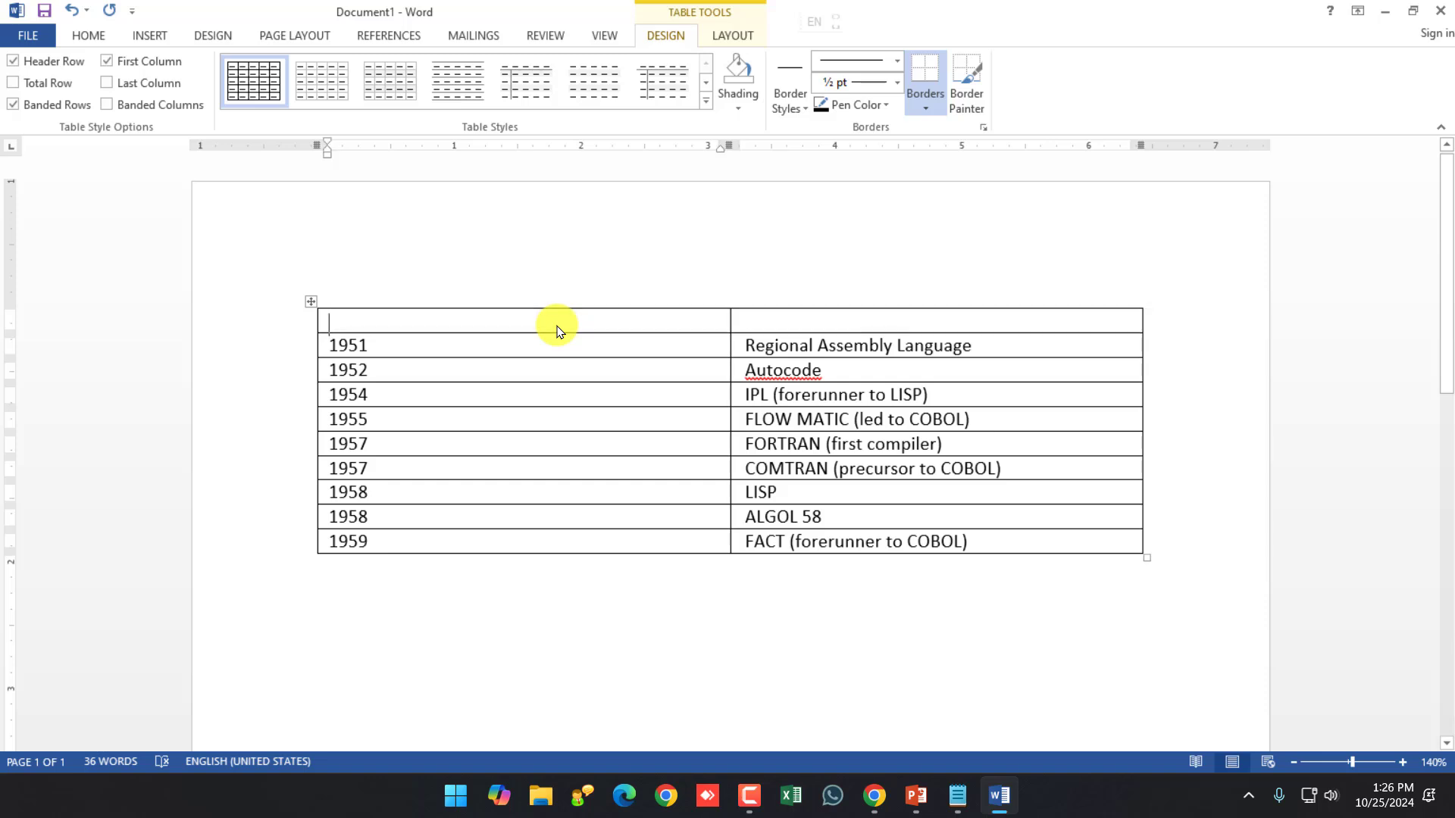
{"action": "type", "text": "Year"}
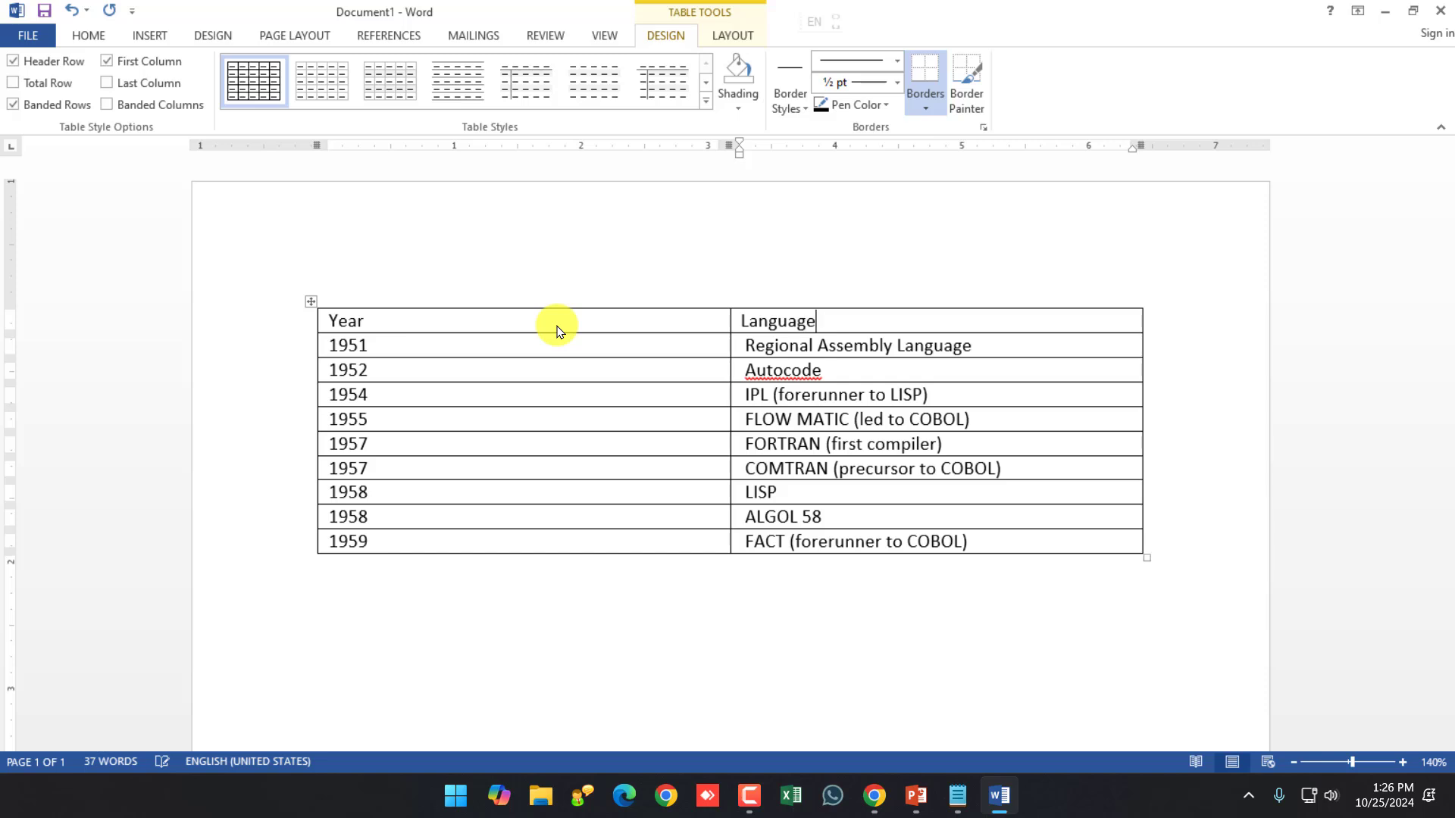
Step: Copy the whole language table, switch to PowerPoint, and paste it onto slide 9
{"action": "left_click", "coordinate": [311, 297]}
{"action": "left_click", "coordinate": [916, 795]}
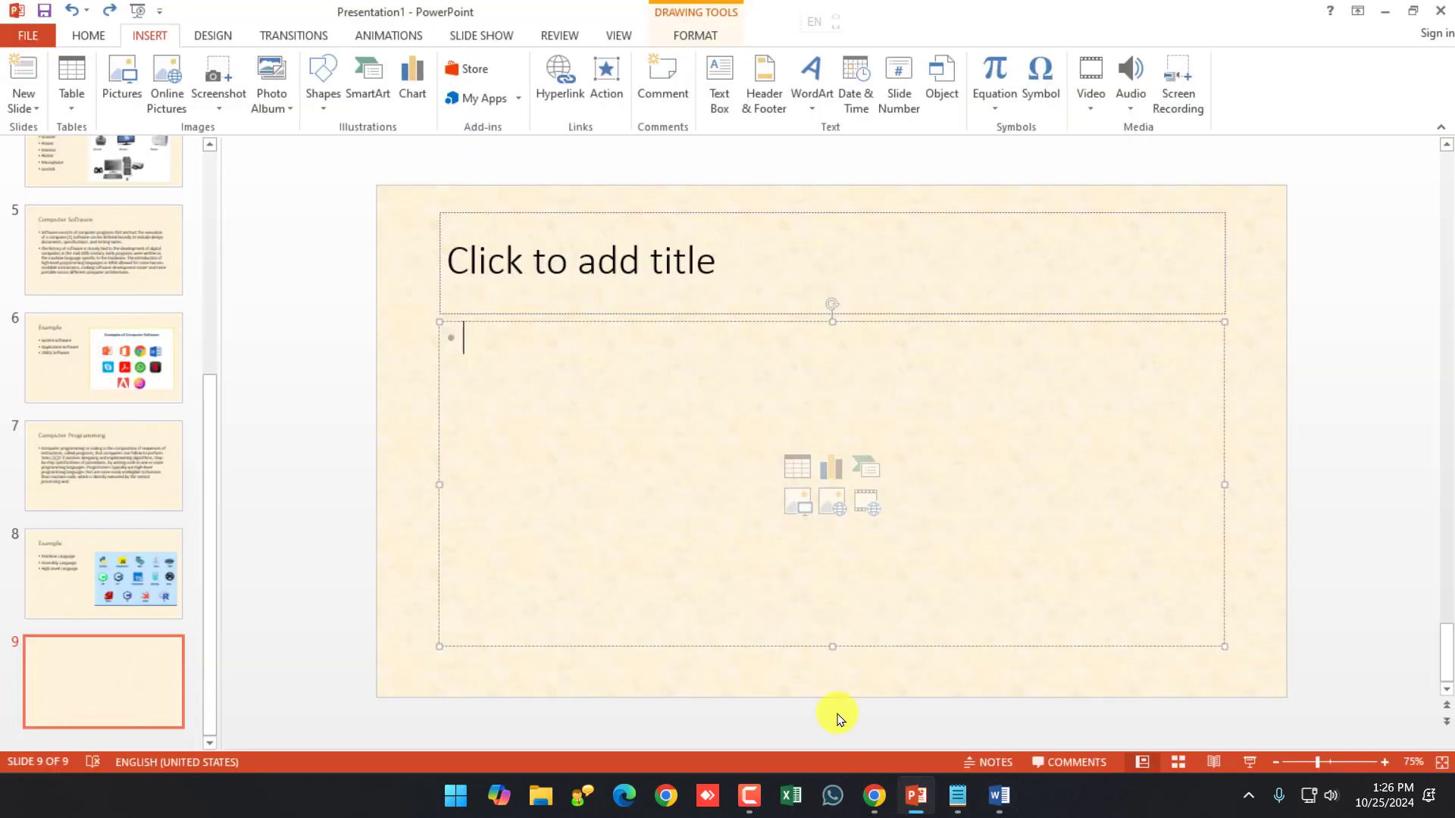
{"action": "left_click", "coordinate": [369, 484]}
{"action": "key", "text": "ctrl+v"}
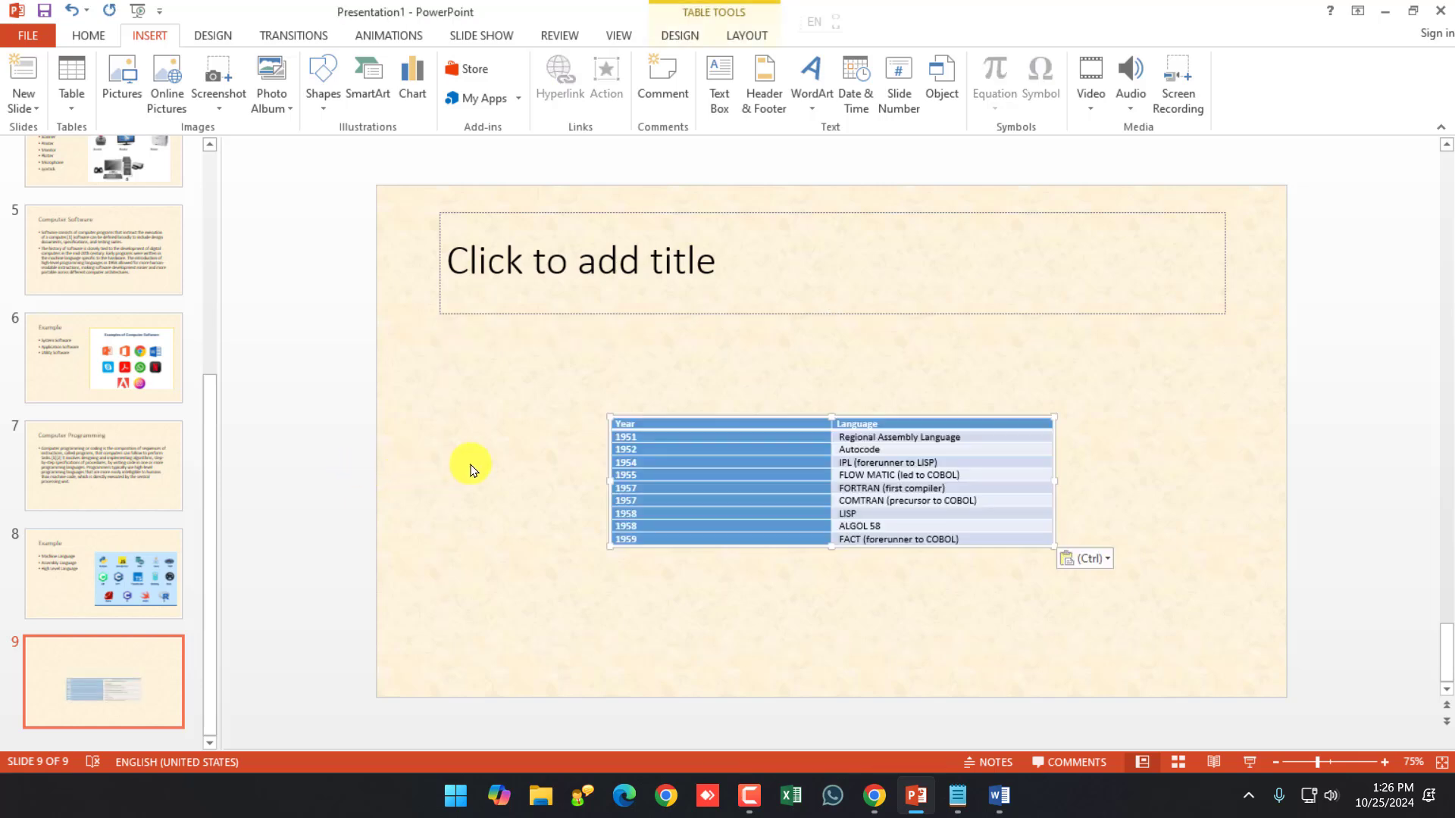
Step: Fit the pasted table to the area below the title placeholder and narrow its Year column
{"action": "left_click_drag", "start_coordinate": [688, 421], "coordinate": [518, 316]}
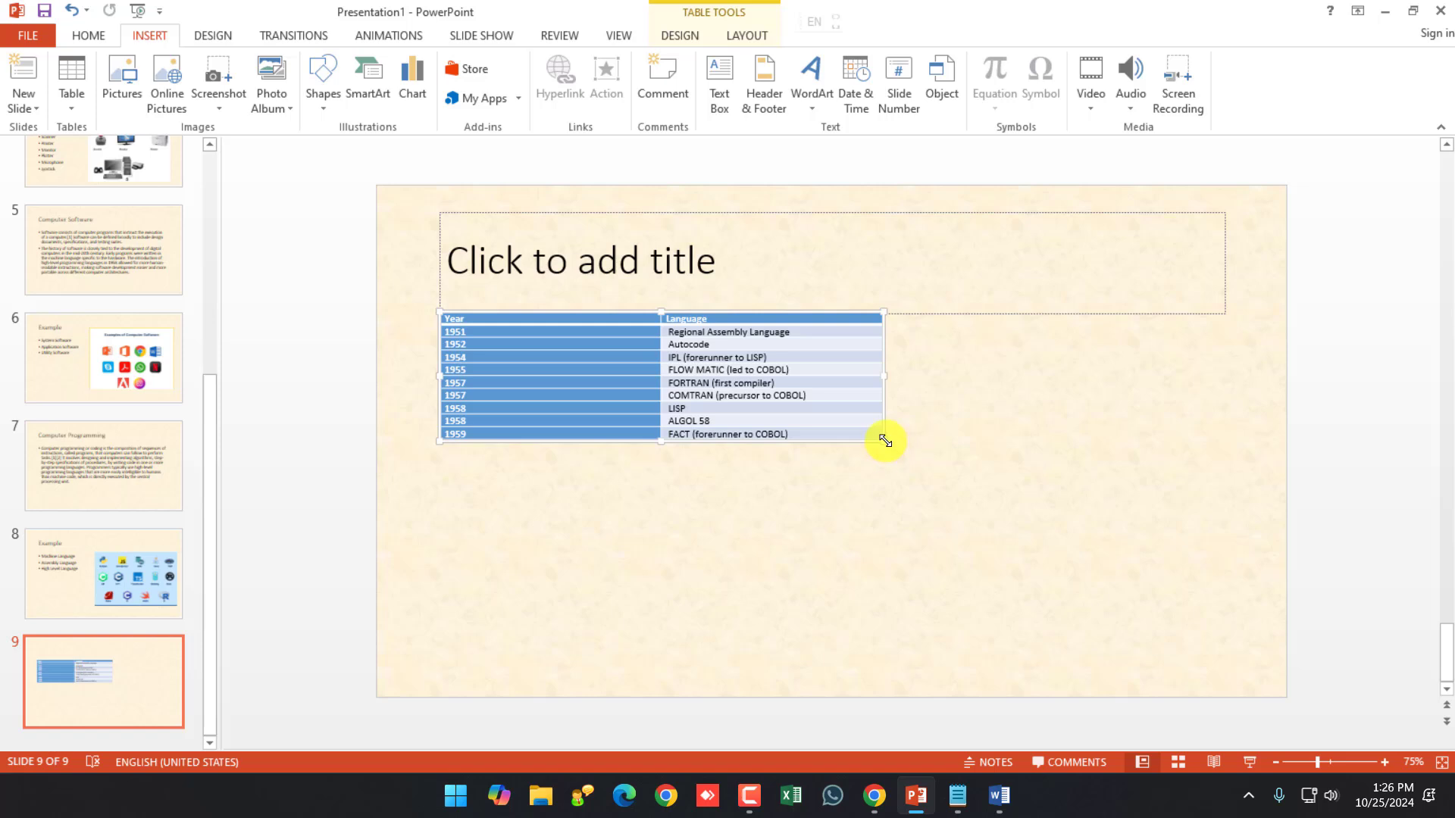
{"action": "left_click_drag", "start_coordinate": [885, 441], "coordinate": [1225, 672]}
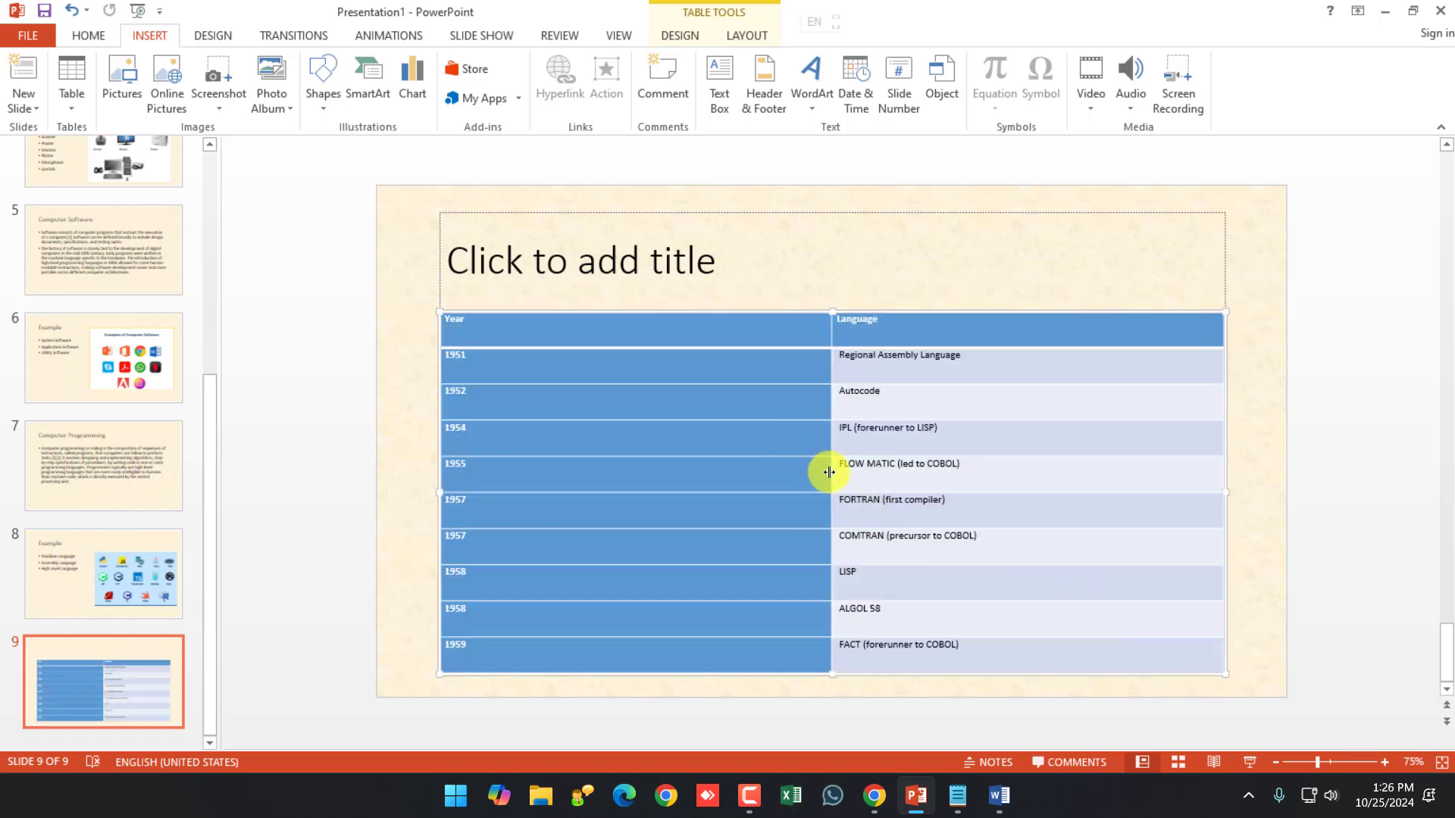
{"action": "left_click_drag", "start_coordinate": [829, 472], "coordinate": [552, 480]}
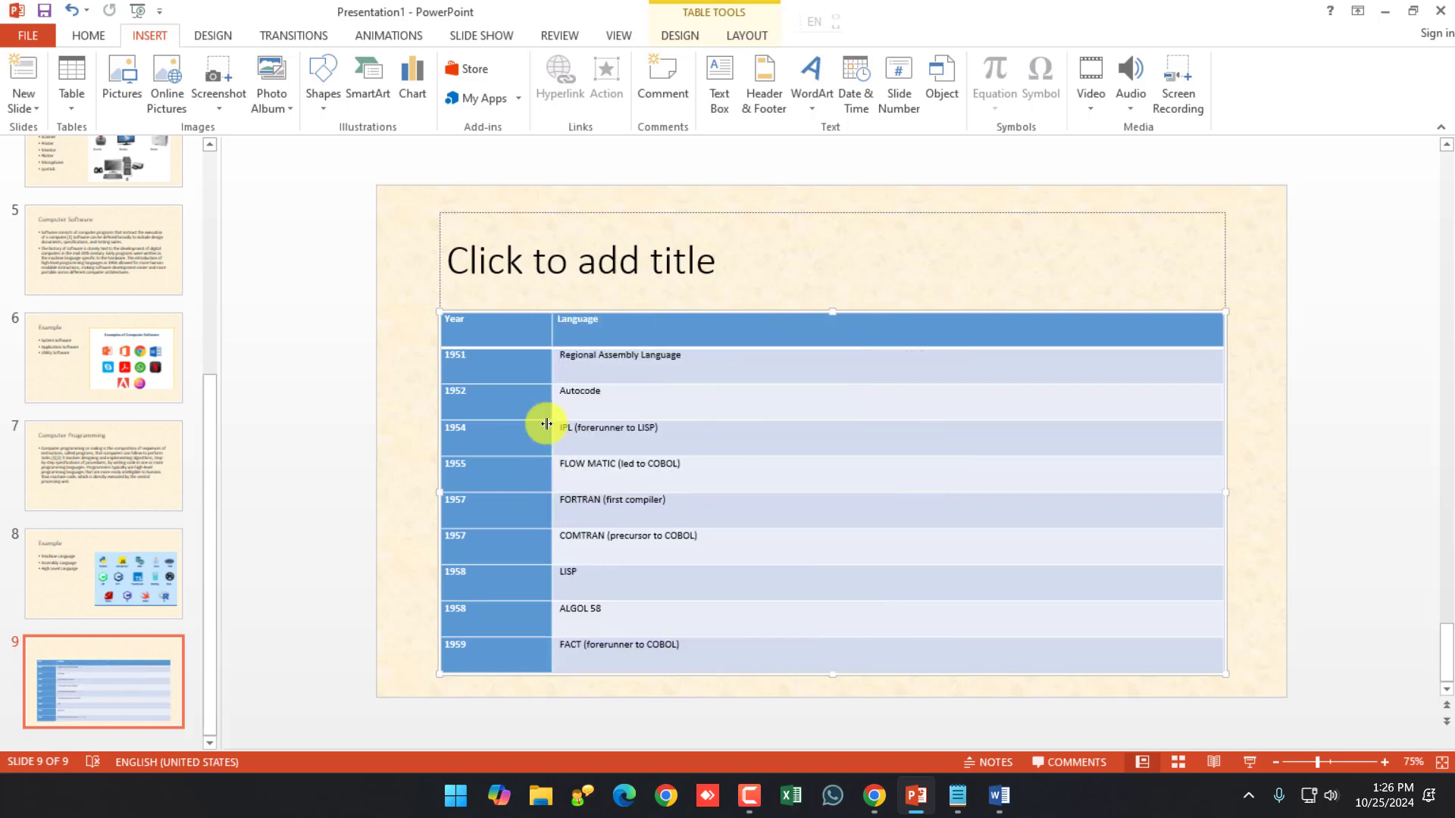
Step: Increase the font size of all the text in the slide 9 table to 24
{"action": "left_click", "coordinate": [101, 38]}
{"action": "left_click", "coordinate": [422, 72]}
{"action": "left_click", "coordinate": [422, 72]}
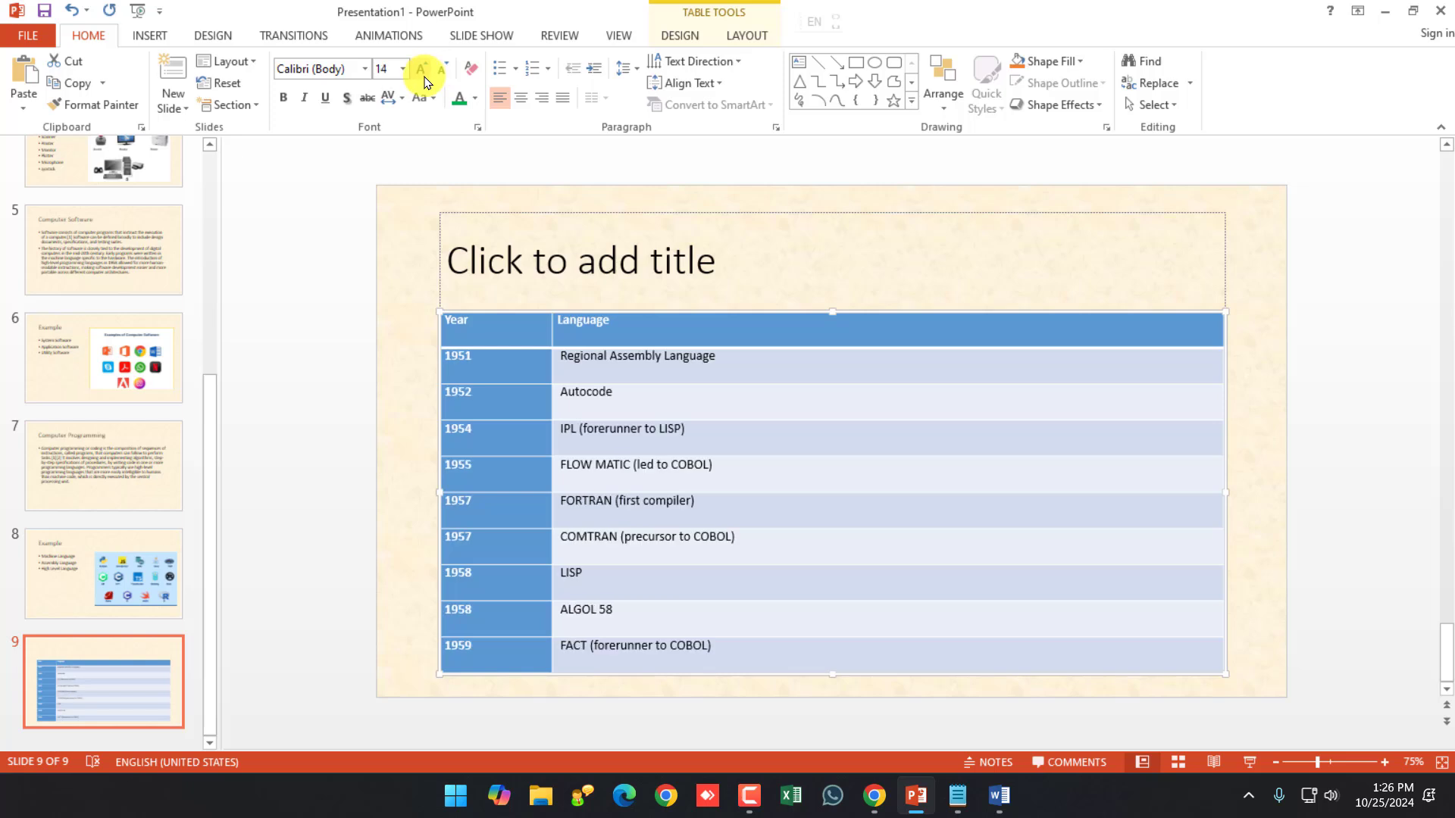
{"action": "left_click", "coordinate": [422, 70]}
{"action": "left_click", "coordinate": [422, 70]}
{"action": "left_click", "coordinate": [422, 70]}
{"action": "left_click", "coordinate": [423, 69]}
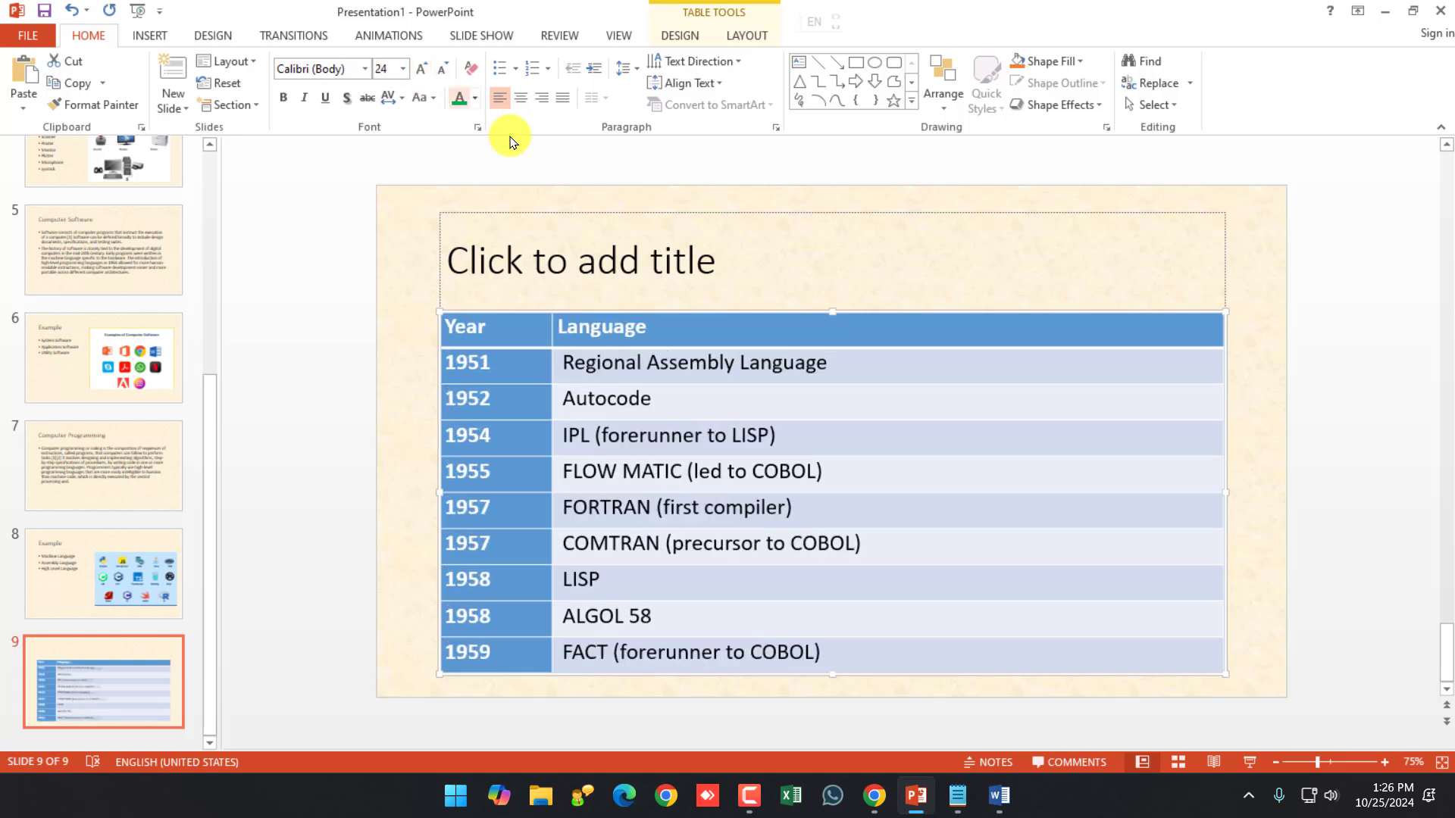
Step: Title slide 9 "History of Programming" and add a new slide after it
{"action": "left_click", "coordinate": [617, 283]}
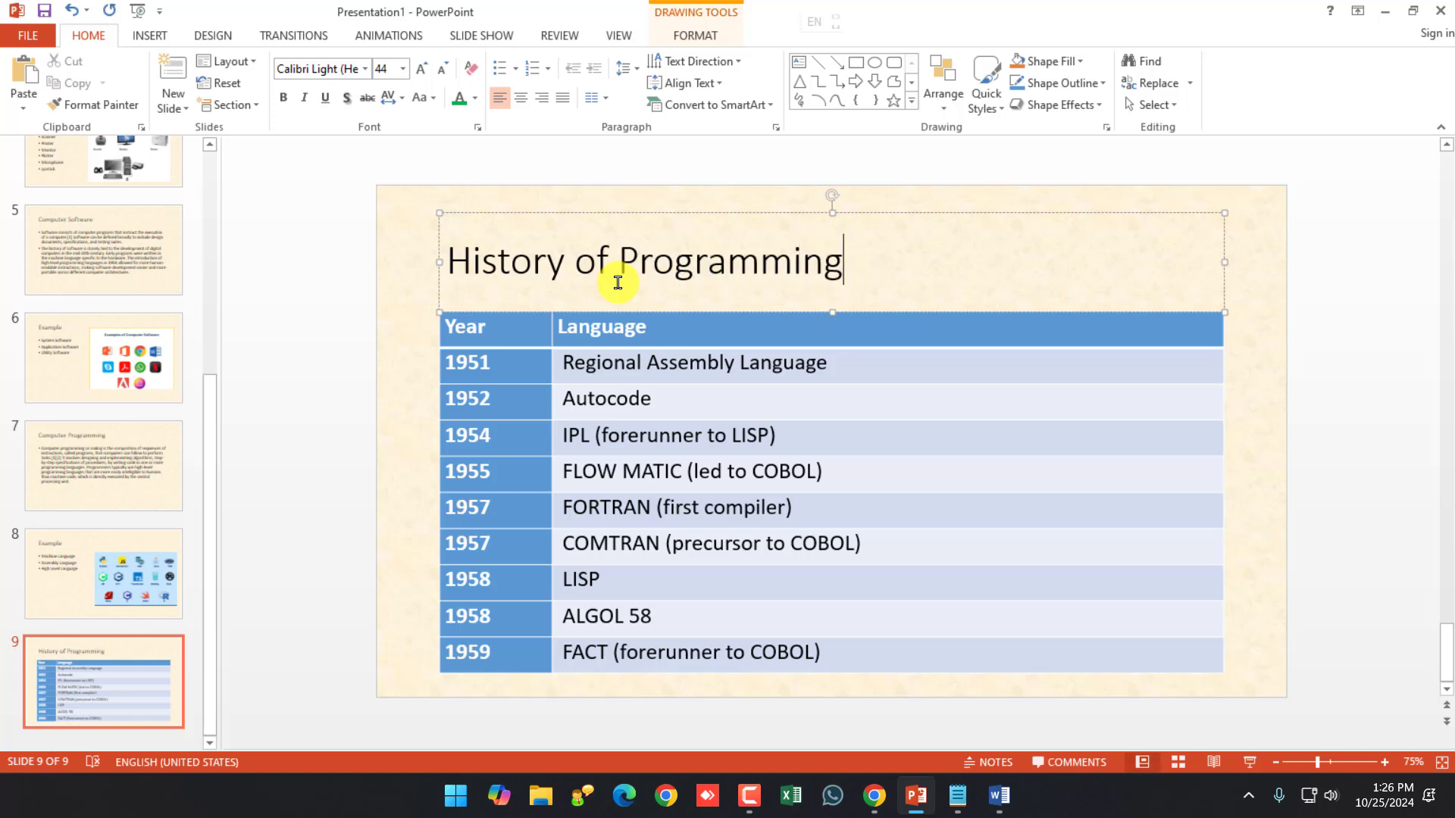
{"action": "left_click", "coordinate": [128, 657]}
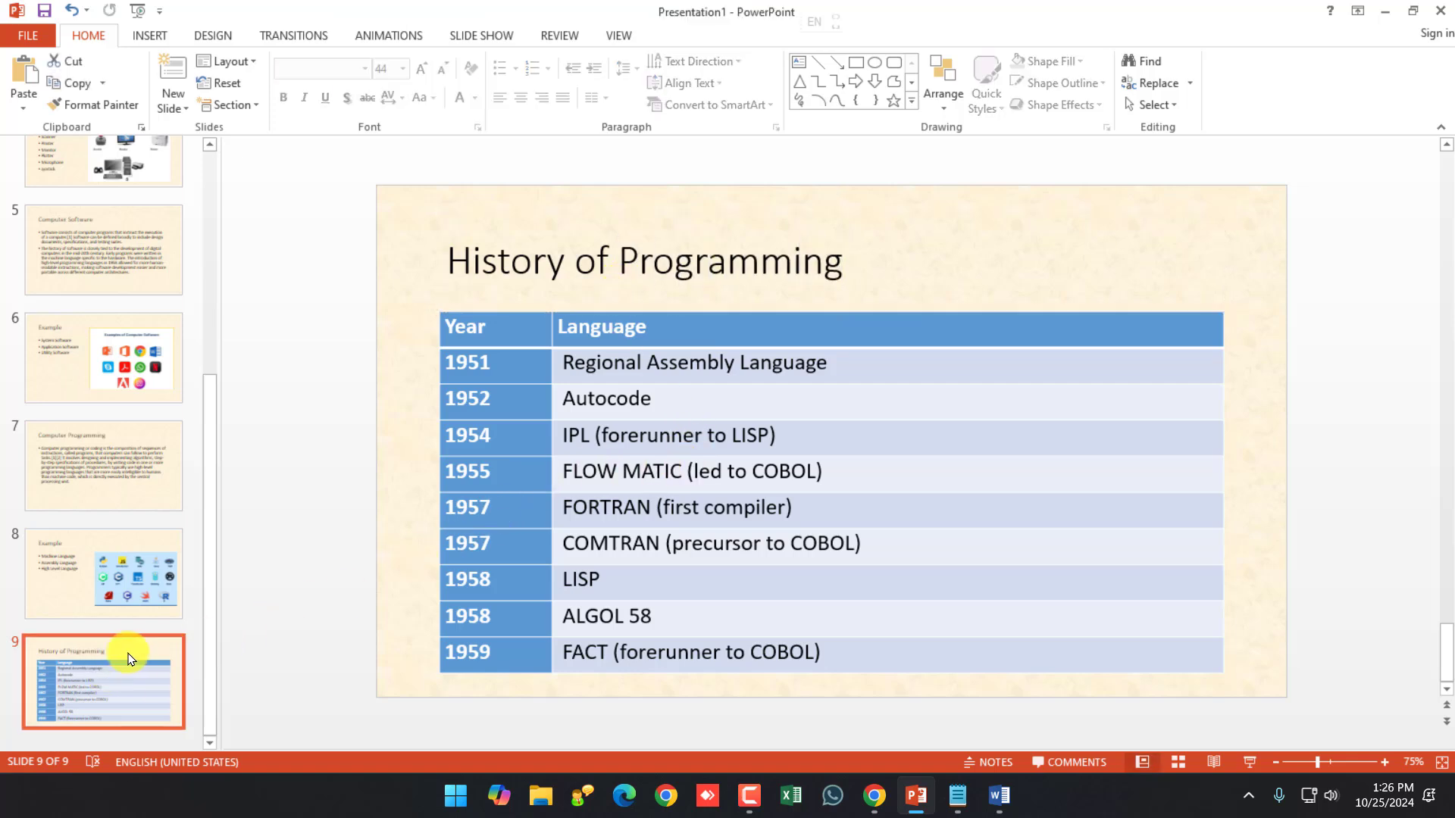
{"action": "right_click", "coordinate": [147, 739]}
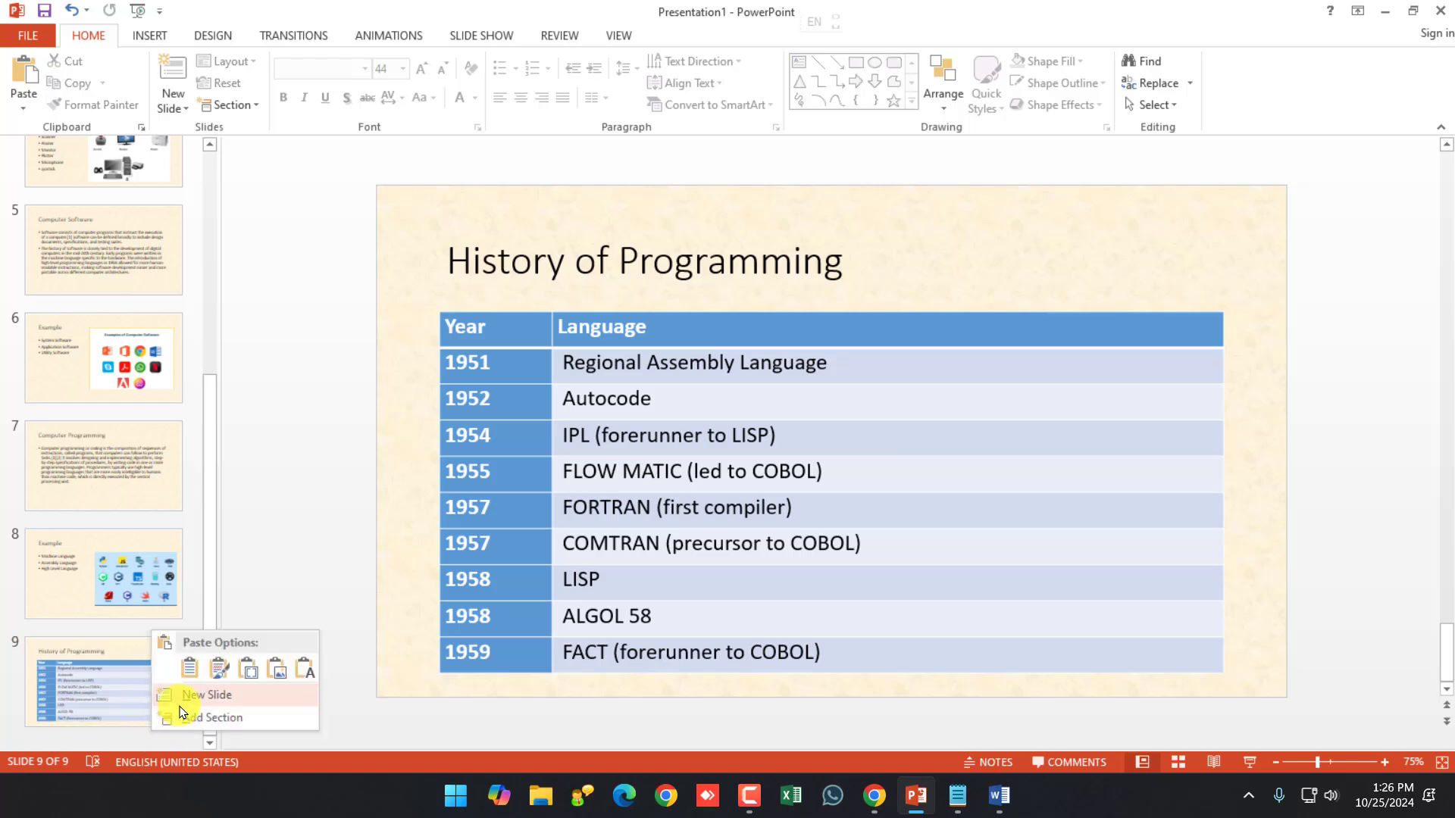
{"action": "left_click", "coordinate": [182, 701]}
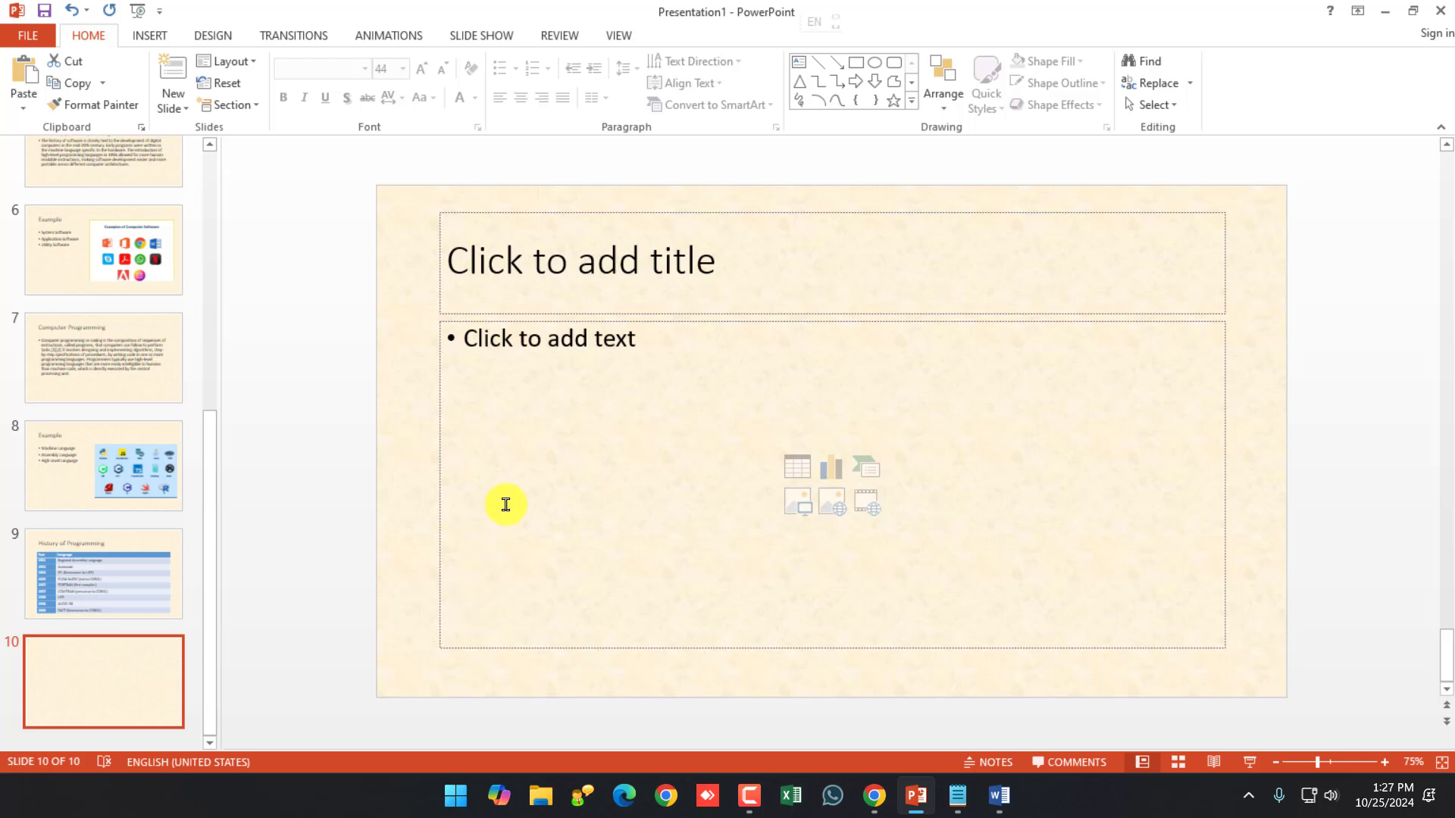
Step: Insert a table with two columns and six rows on slide 10
{"action": "left_click", "coordinate": [150, 35]}
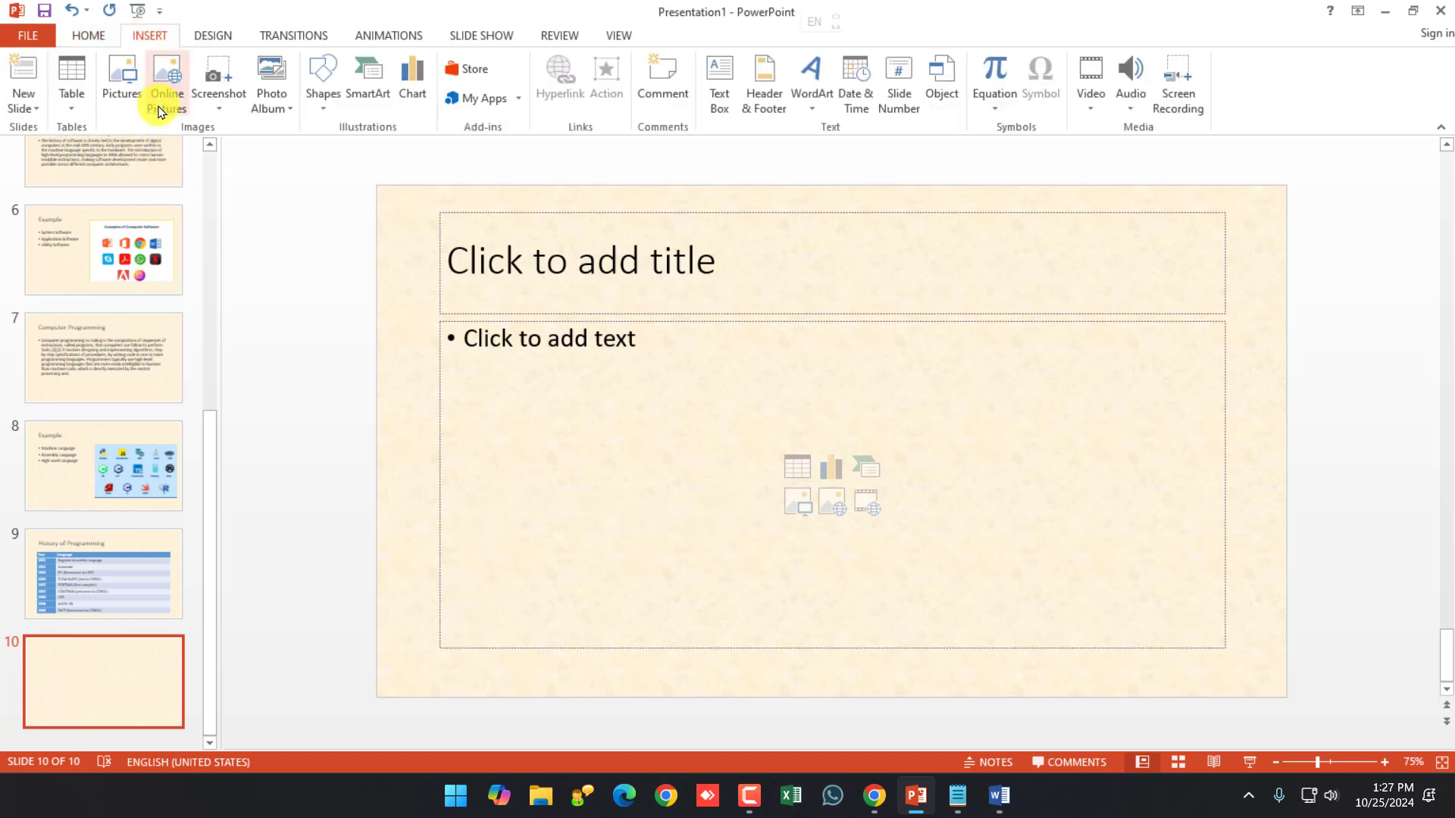
{"action": "left_click", "coordinate": [82, 111]}
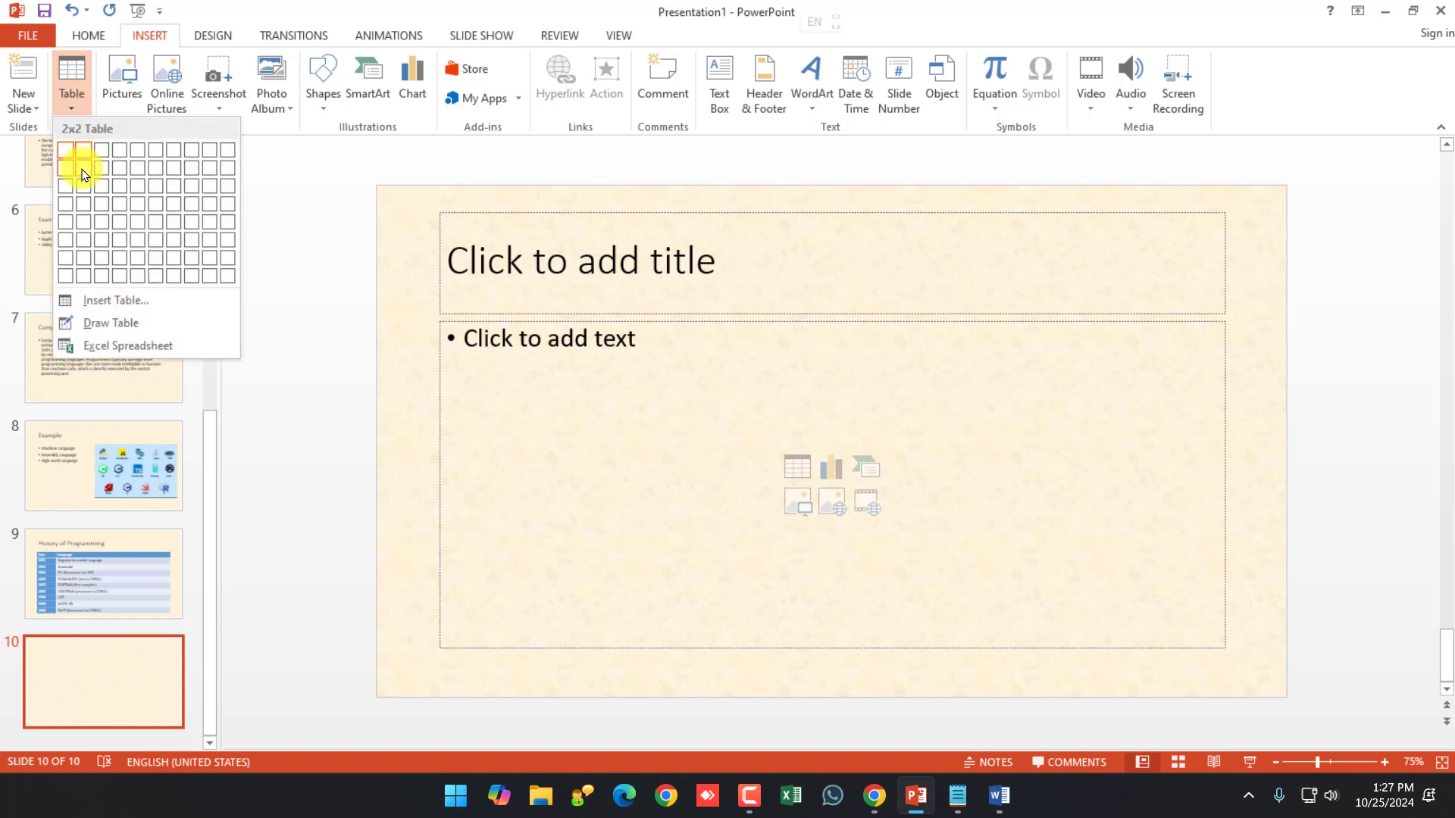
{"action": "left_click", "coordinate": [87, 241]}
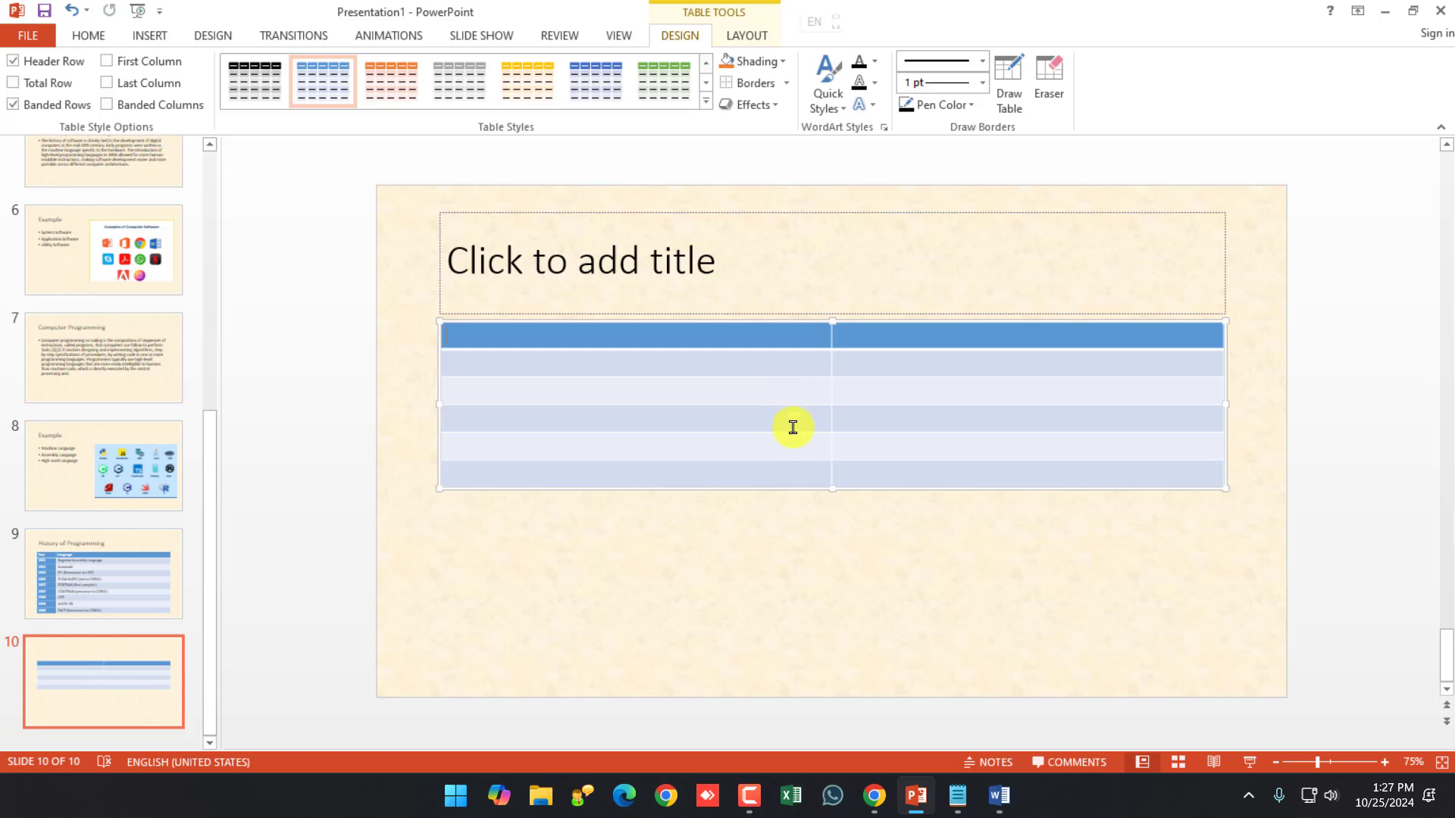
Step: Switch to Word, select the whole language table, and insert a clustered column chart
{"action": "left_click", "coordinate": [120, 604]}
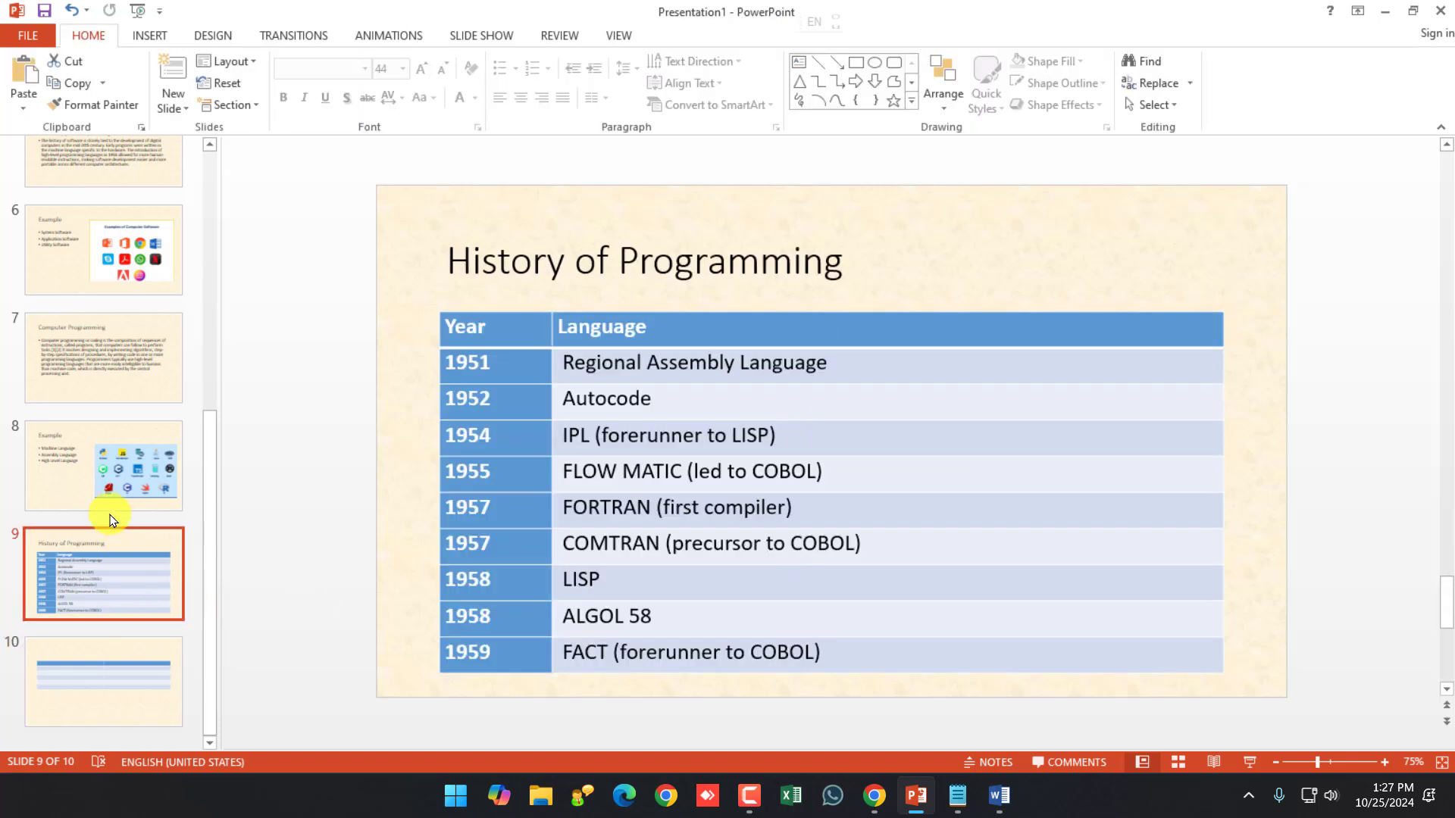
{"action": "left_click", "coordinate": [538, 503]}
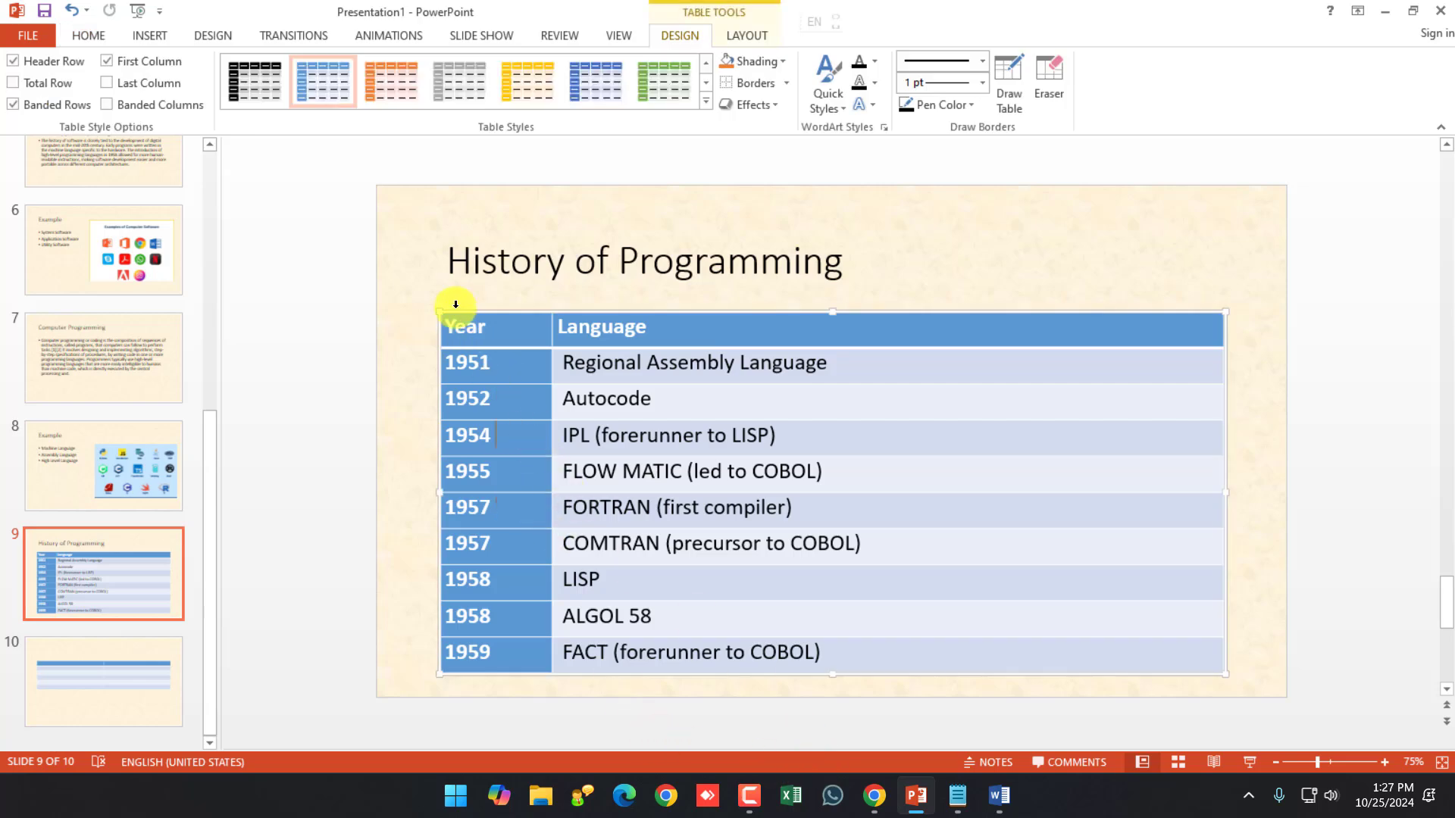
{"action": "left_click", "coordinate": [999, 795]}
{"action": "left_click", "coordinate": [475, 419]}
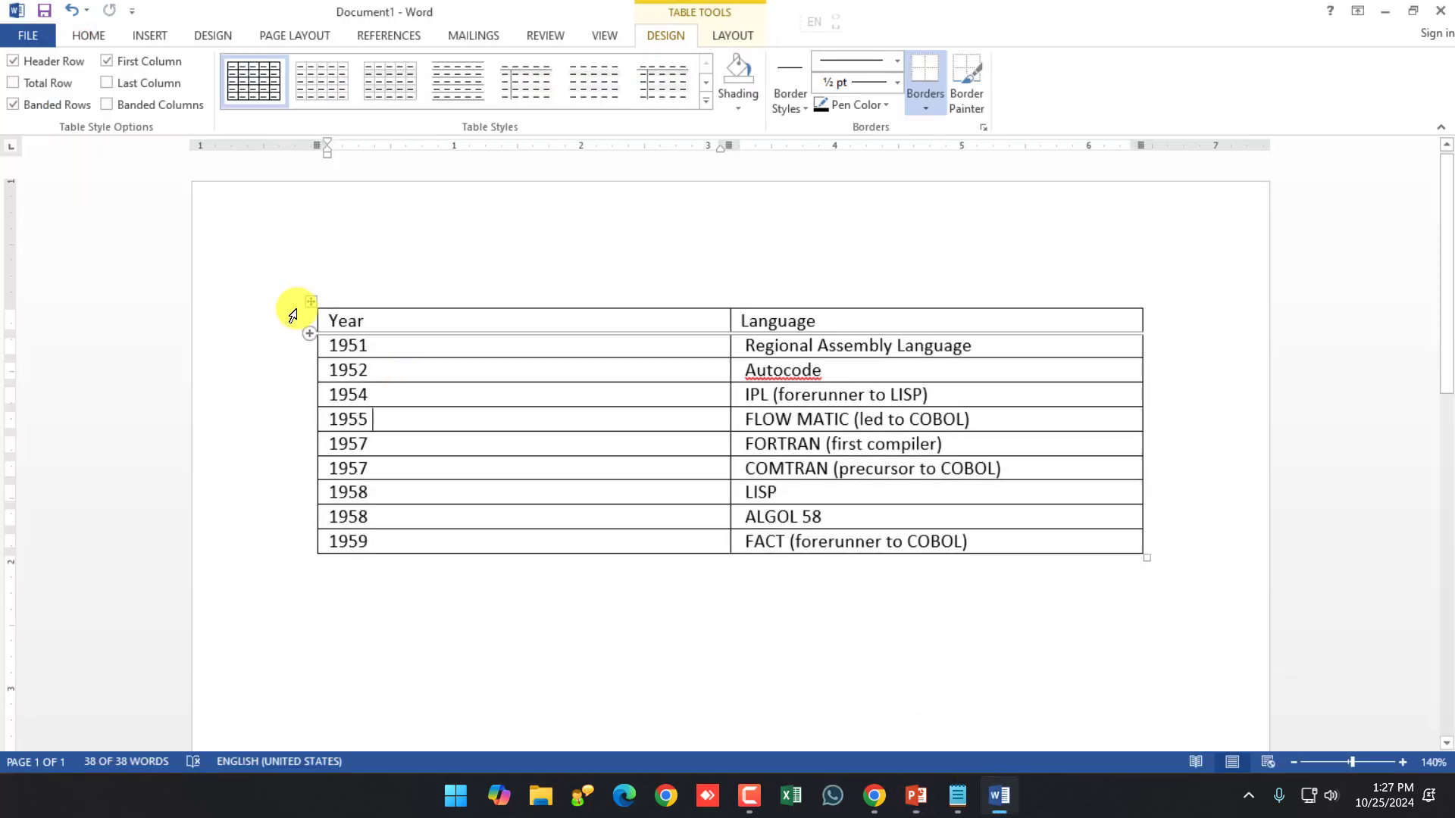
{"action": "left_click", "coordinate": [313, 301]}
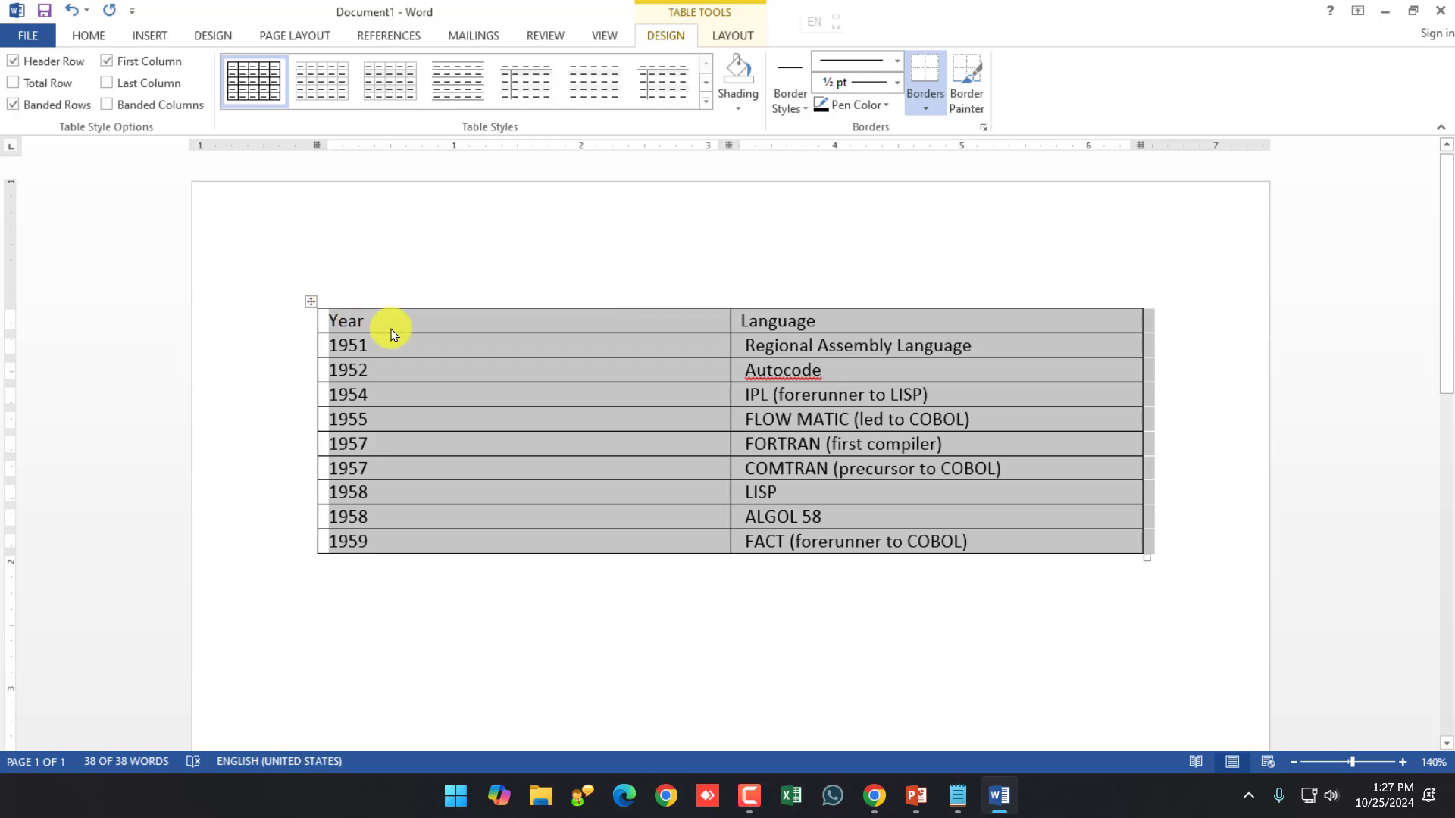
{"action": "left_click", "coordinate": [152, 35]}
{"action": "left_click", "coordinate": [376, 80]}
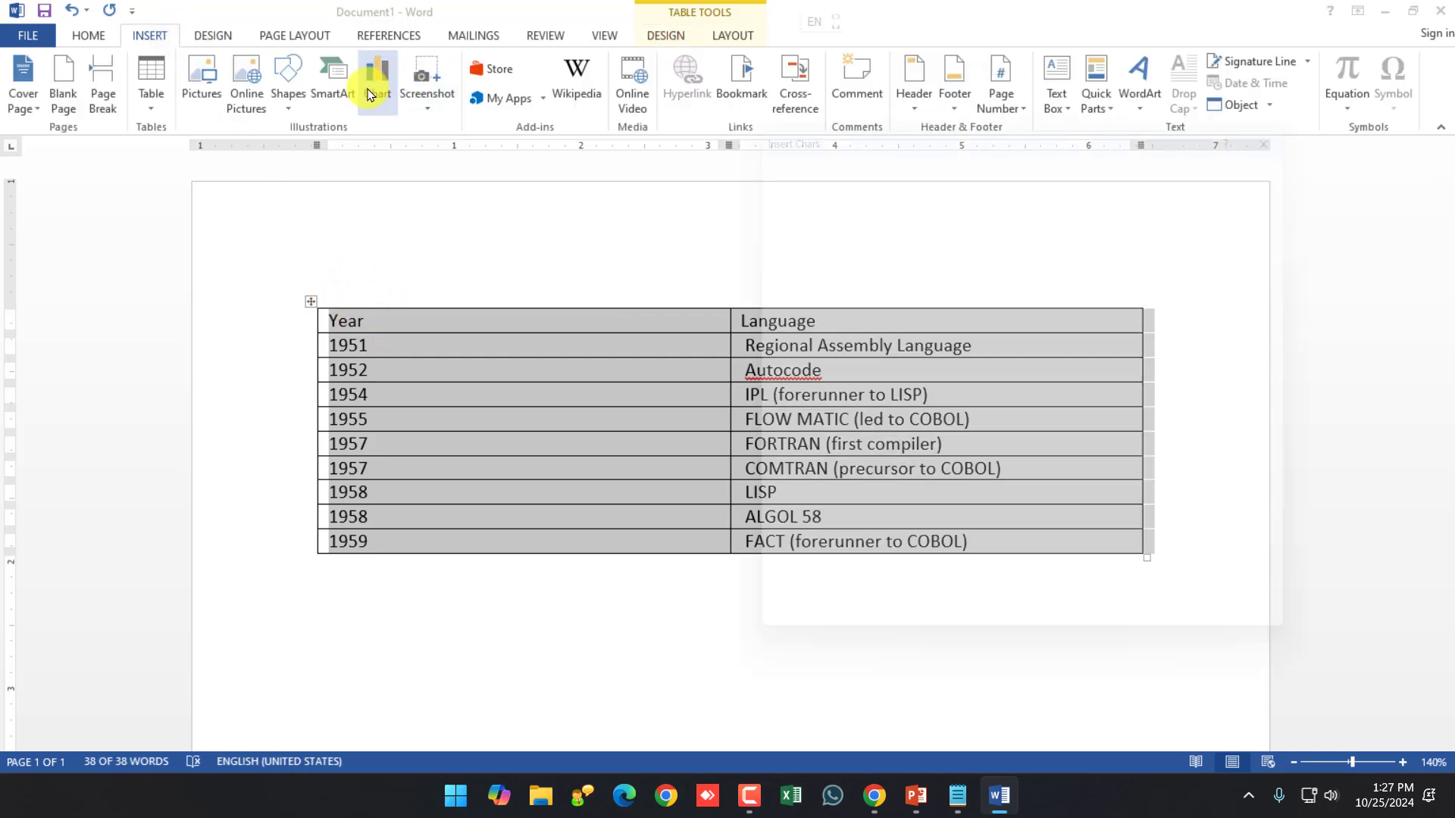
{"action": "left_click", "coordinate": [1213, 656]}
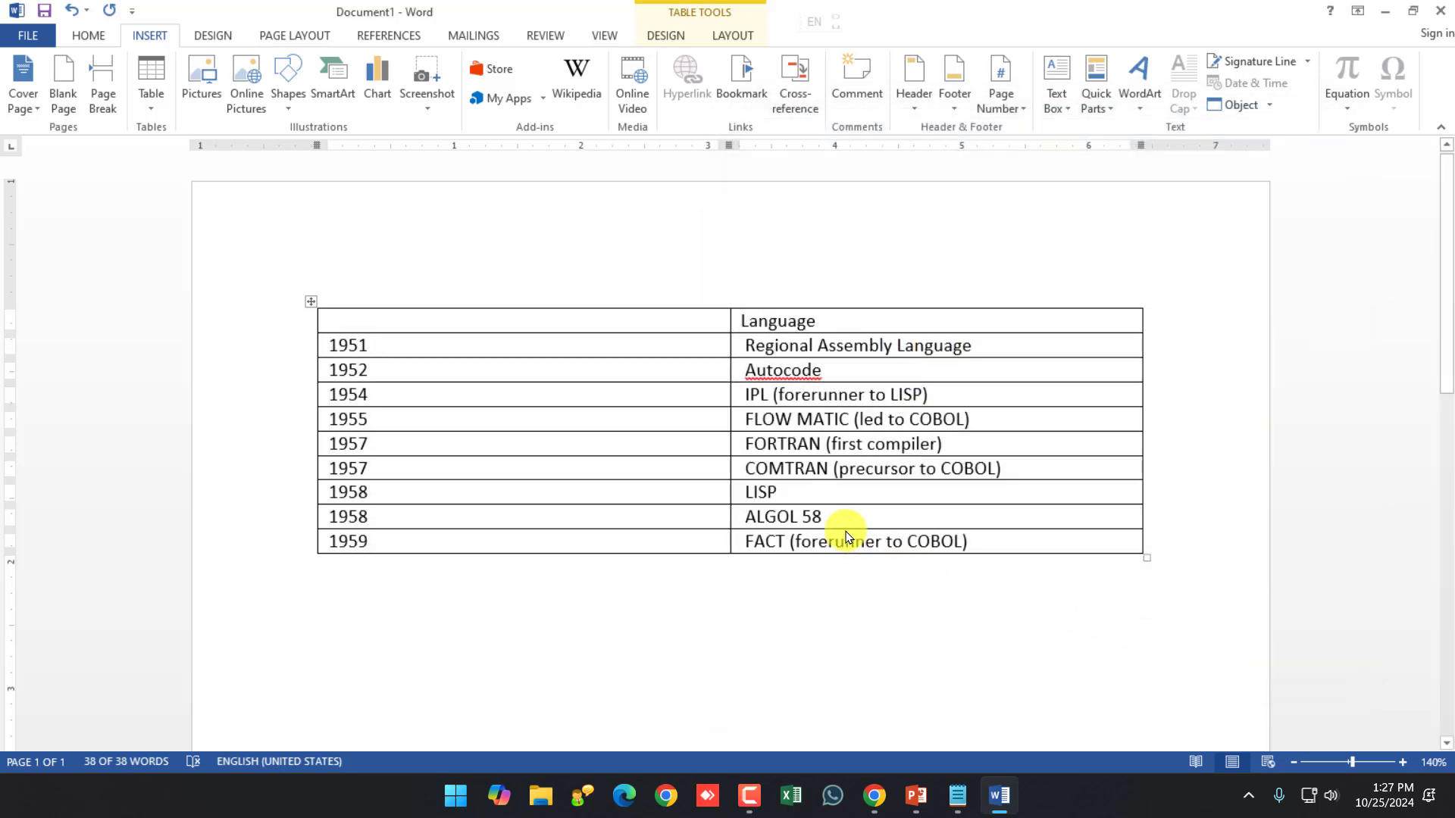
Step: Try to paste the table's 1951 to 1959 rows over the chart's sample data, and undo the paste
{"action": "scroll", "coordinate": [536, 496], "scroll_direction": "down", "scroll_amount": 3}
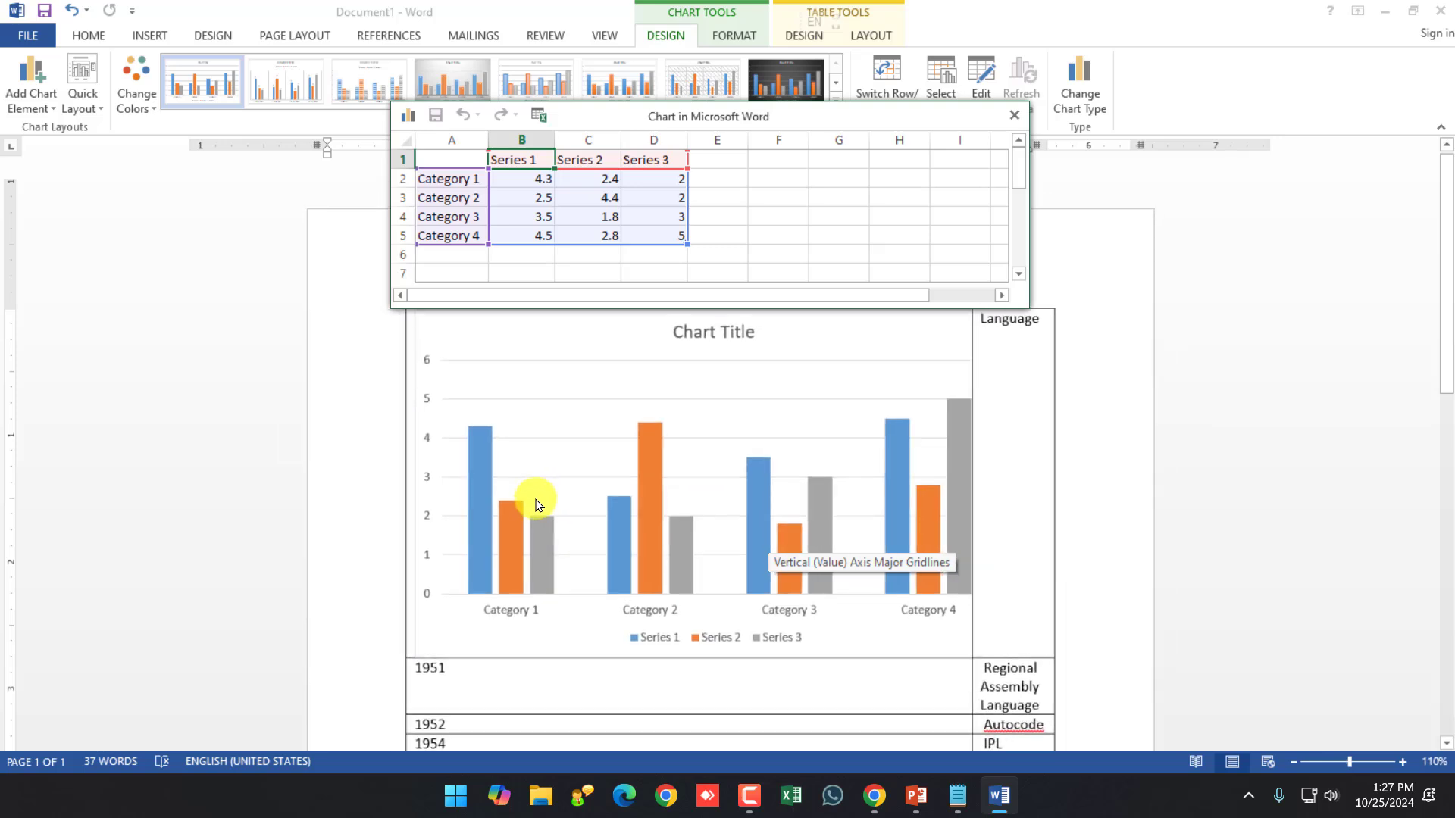
{"action": "left_click", "coordinate": [690, 202]}
{"action": "left_click", "coordinate": [519, 416]}
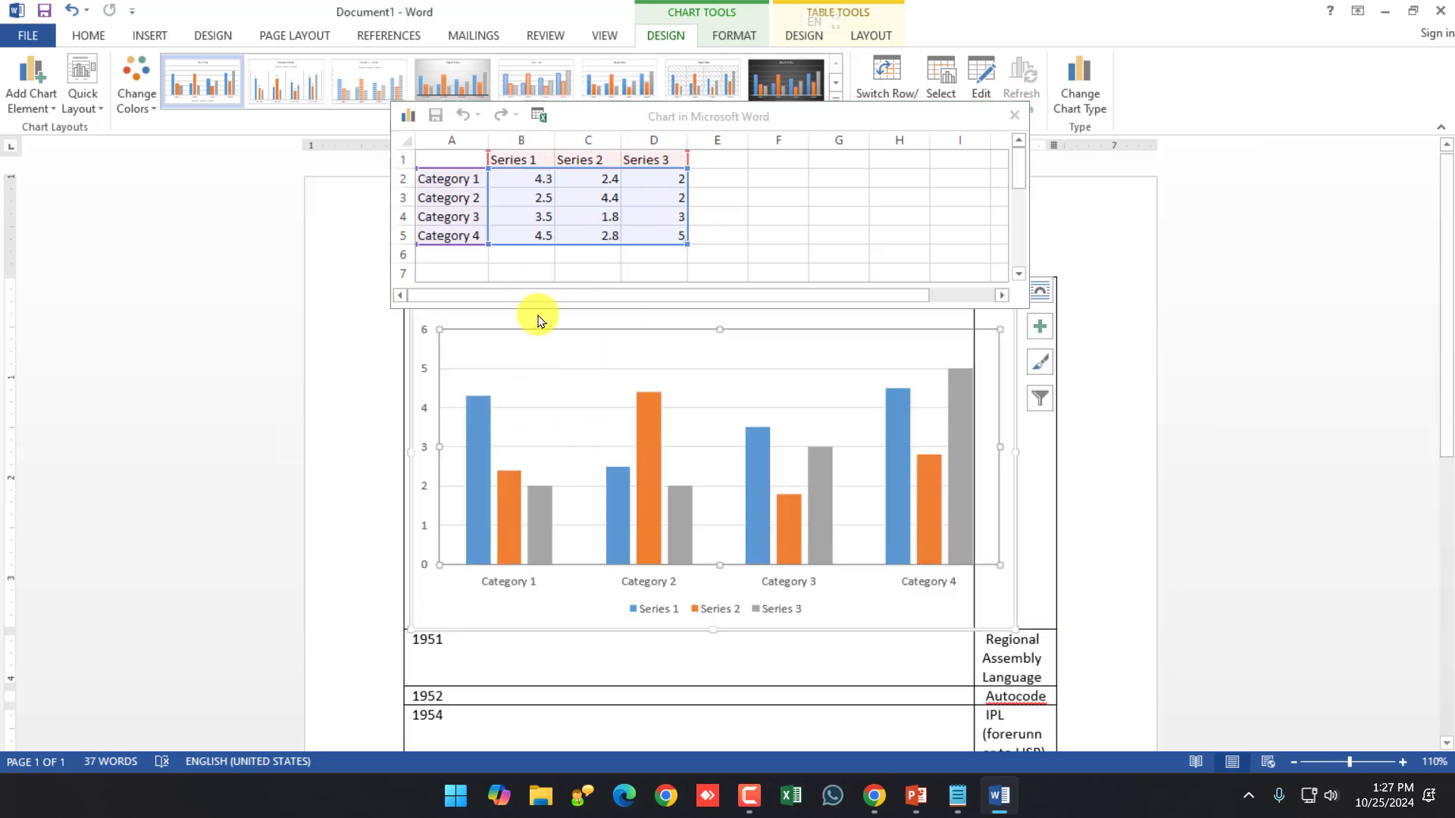
{"action": "left_click", "coordinate": [1060, 322]}
{"action": "scroll", "coordinate": [692, 523], "scroll_direction": "down", "scroll_amount": 3}
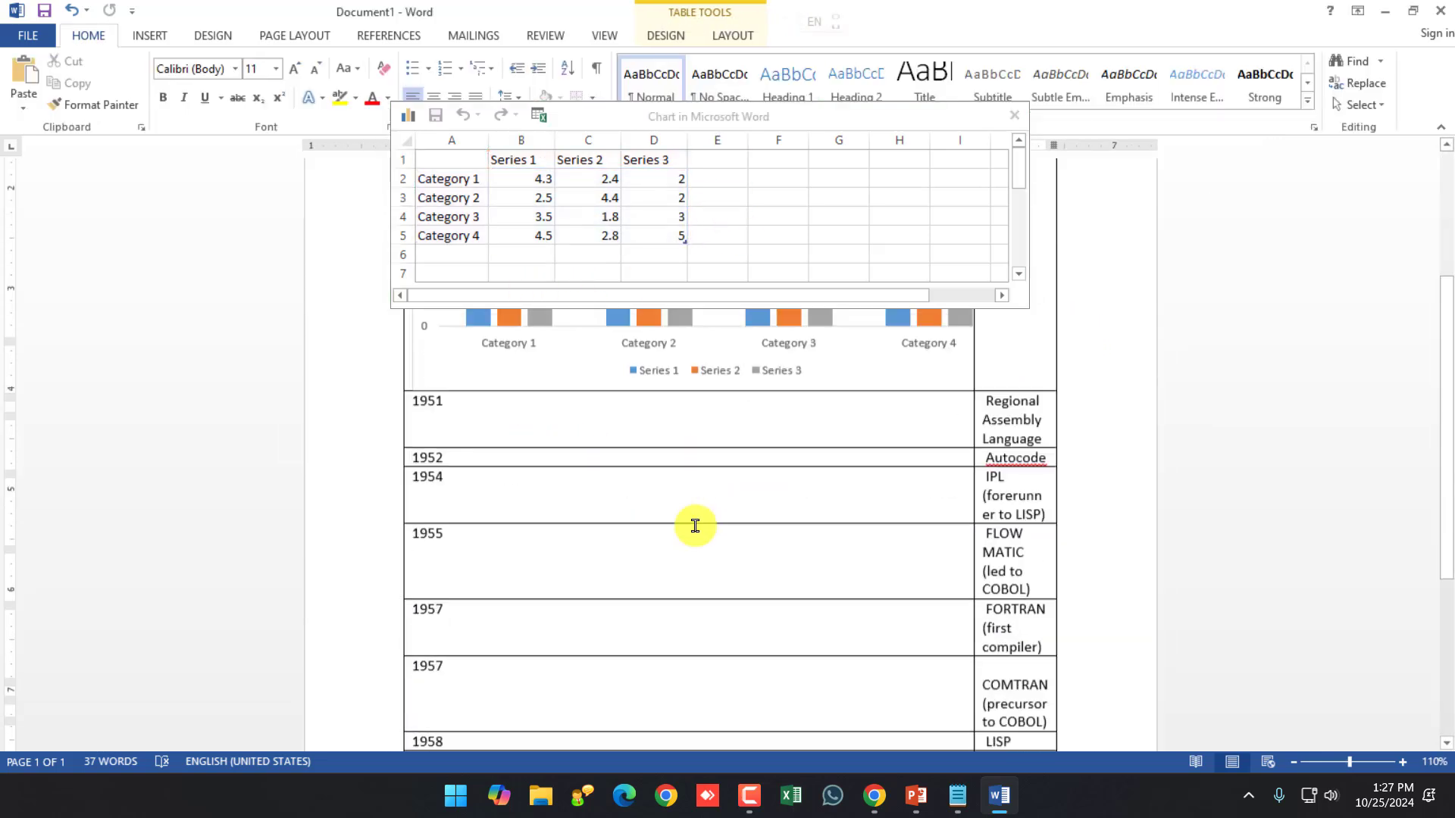
{"action": "scroll", "coordinate": [704, 564], "scroll_direction": "up", "scroll_amount": 2}
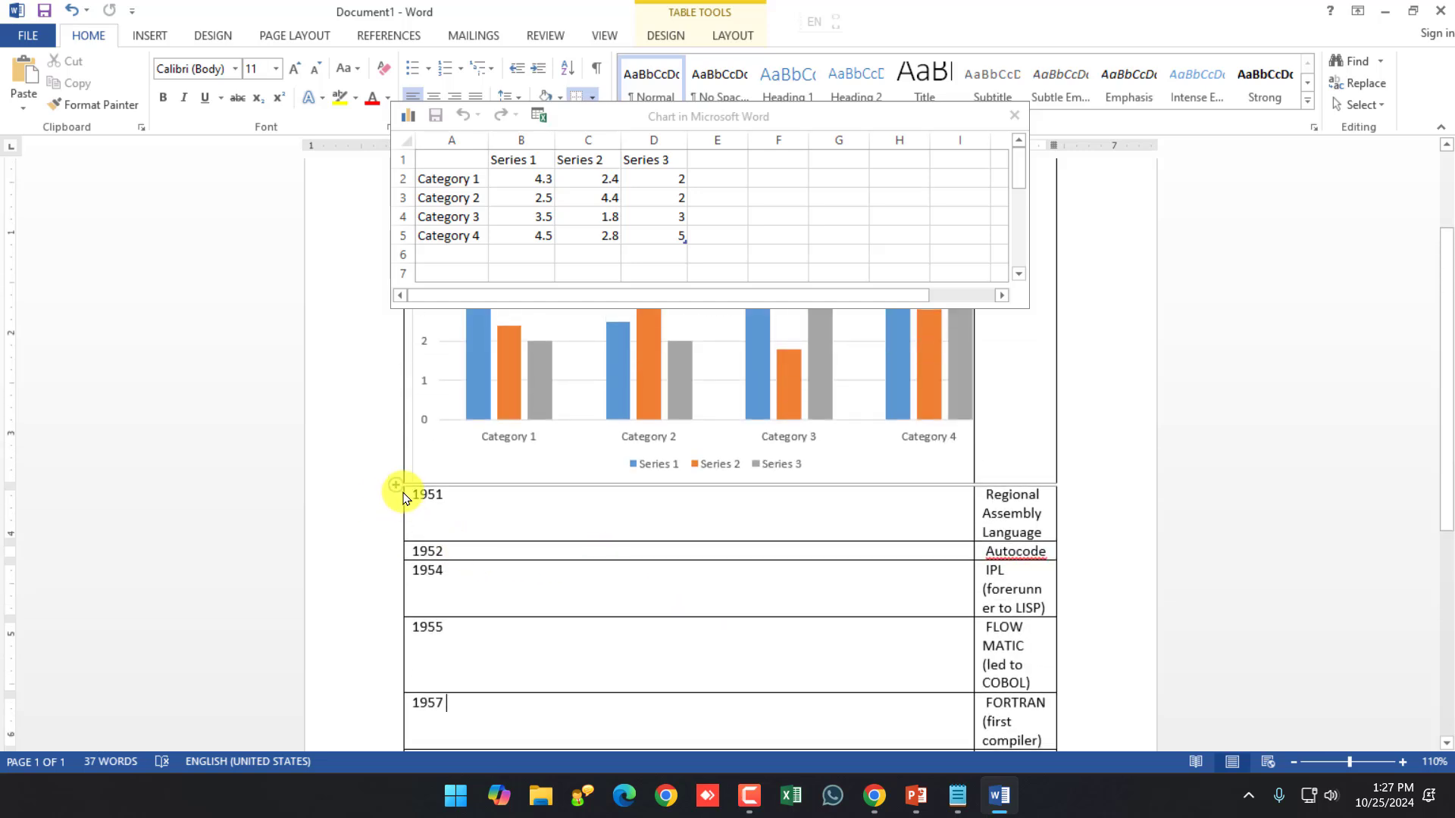
{"action": "left_click_drag", "start_coordinate": [416, 494], "coordinate": [1034, 500]}
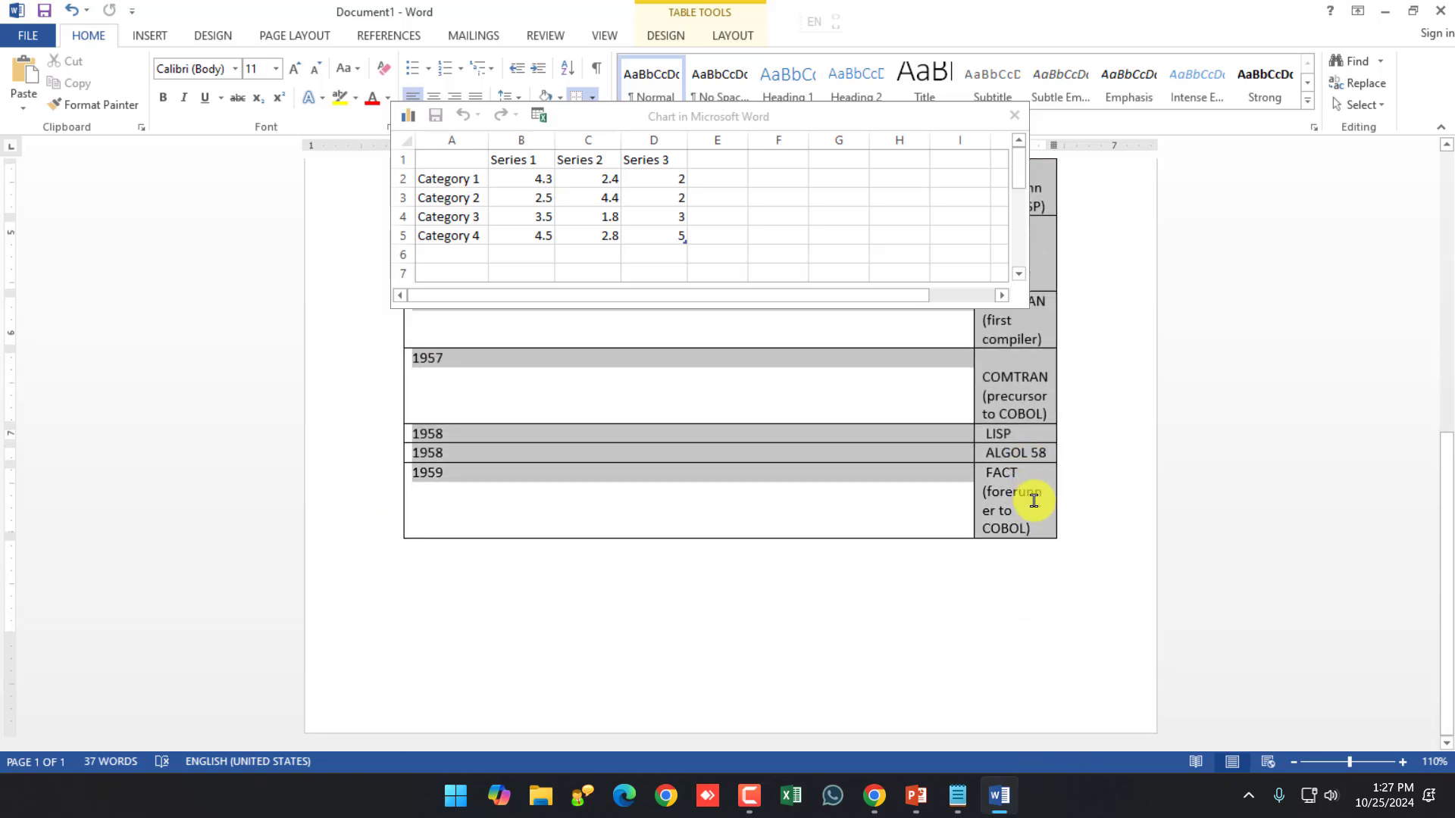
{"action": "left_click", "coordinate": [543, 195]}
{"action": "left_click_drag", "start_coordinate": [471, 164], "coordinate": [663, 235]}
{"action": "key", "text": "ctrl+v"}
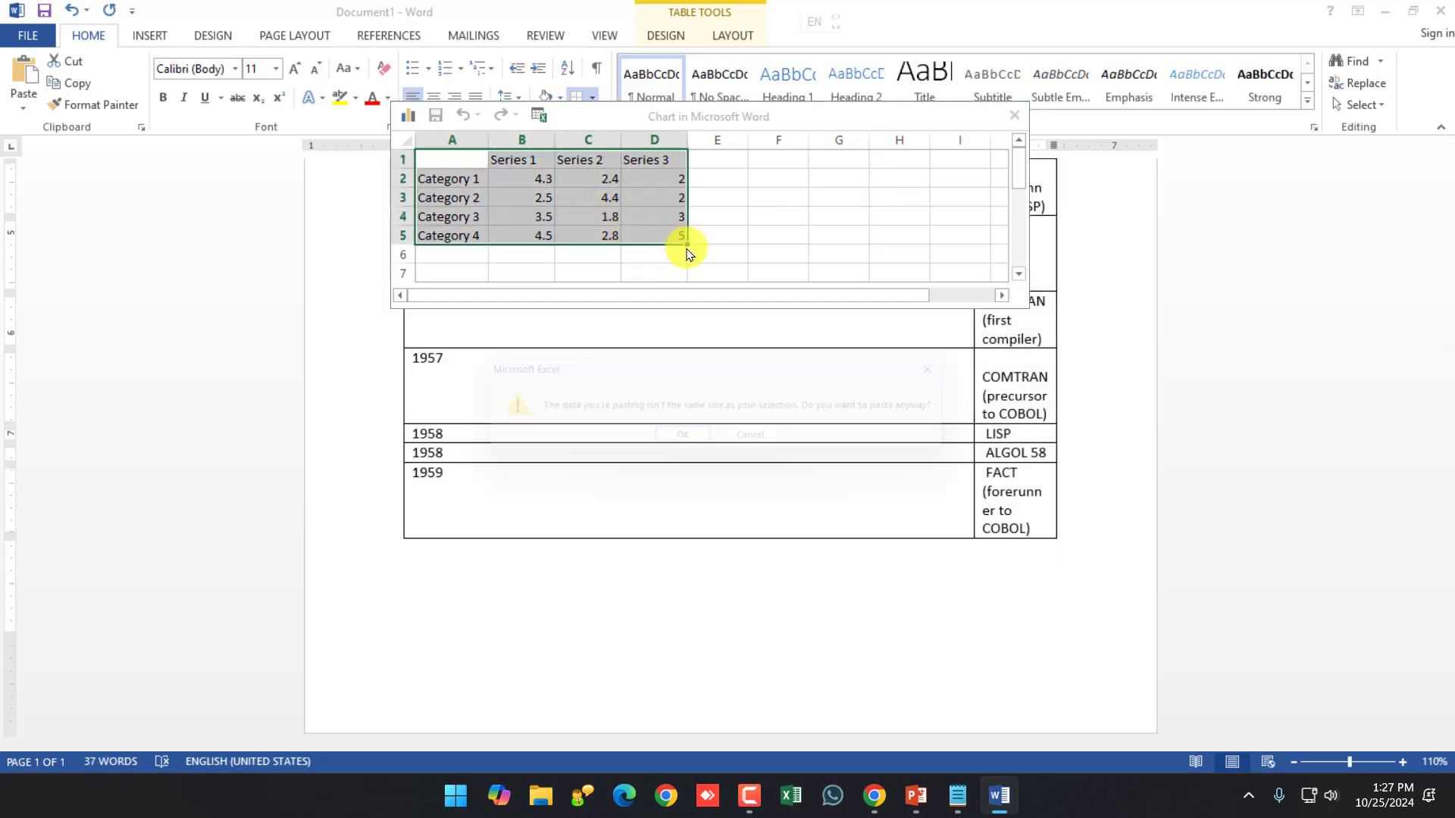
{"action": "left_click", "coordinate": [692, 444]}
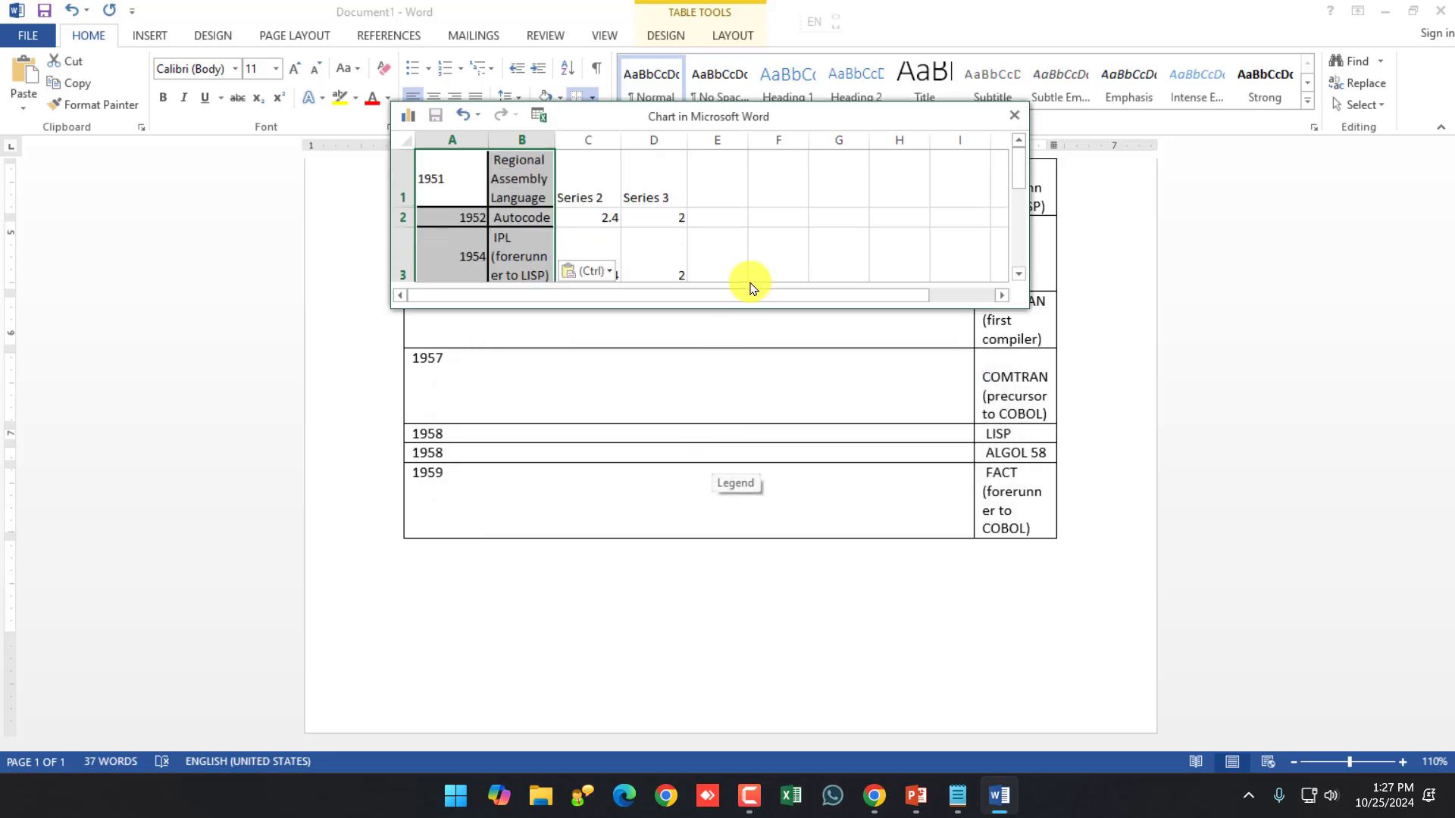
{"action": "key", "text": "ctrl+z"}
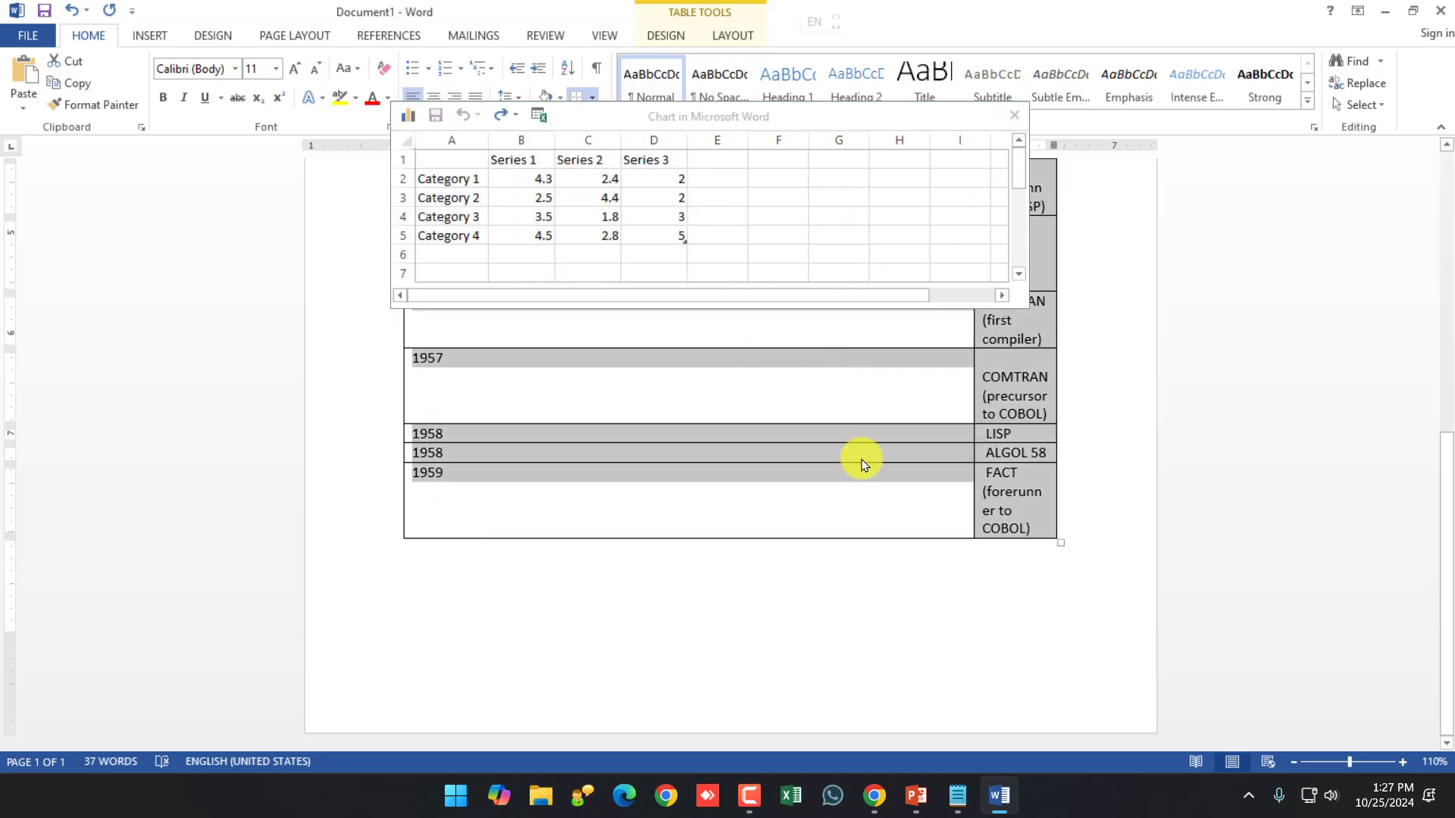
Step: Undo the clustered column chart insertion in the Word document and deselect the restored language table
{"action": "key", "text": "ctrl+z"}
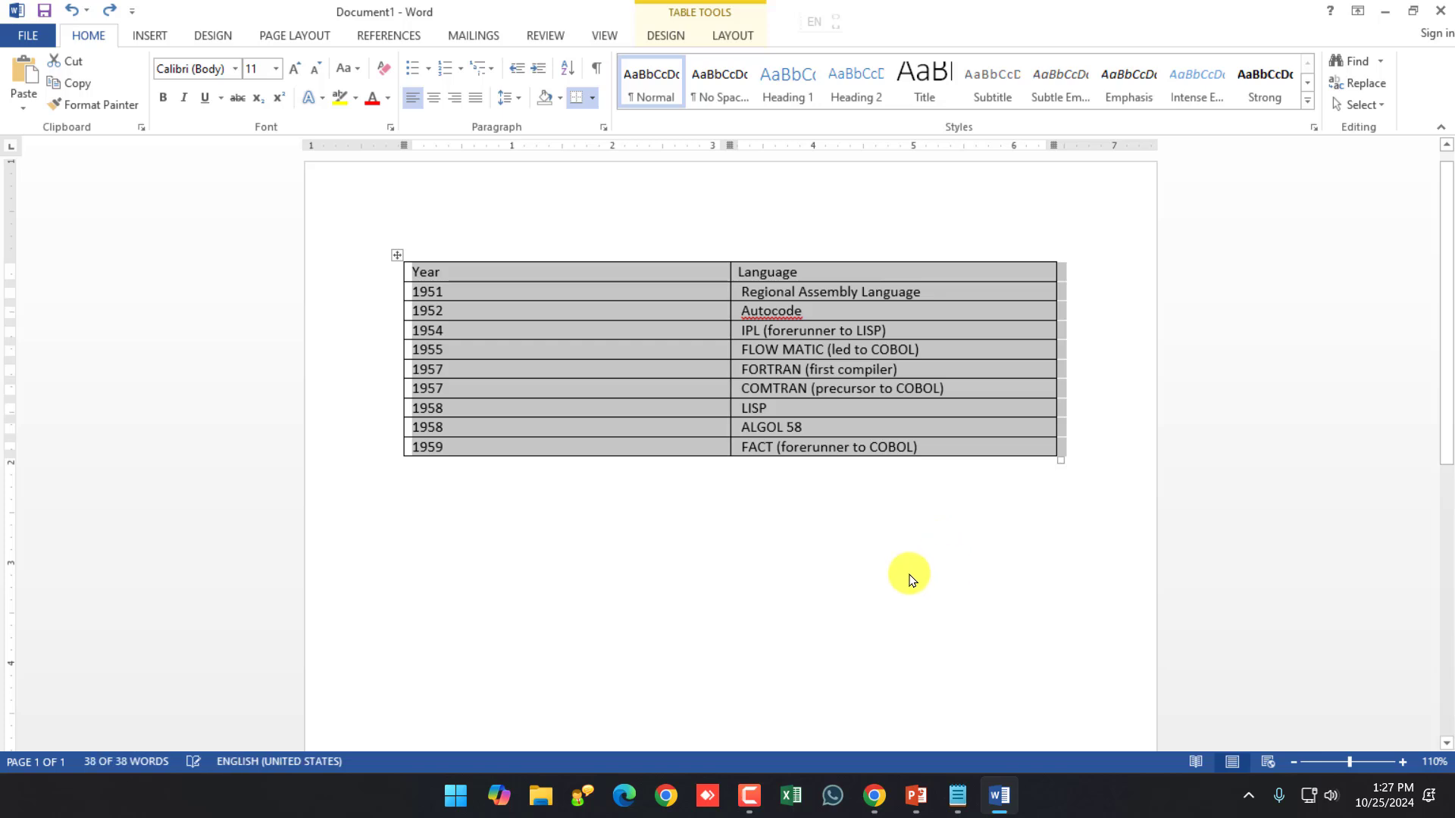
{"action": "left_click", "coordinate": [909, 578]}
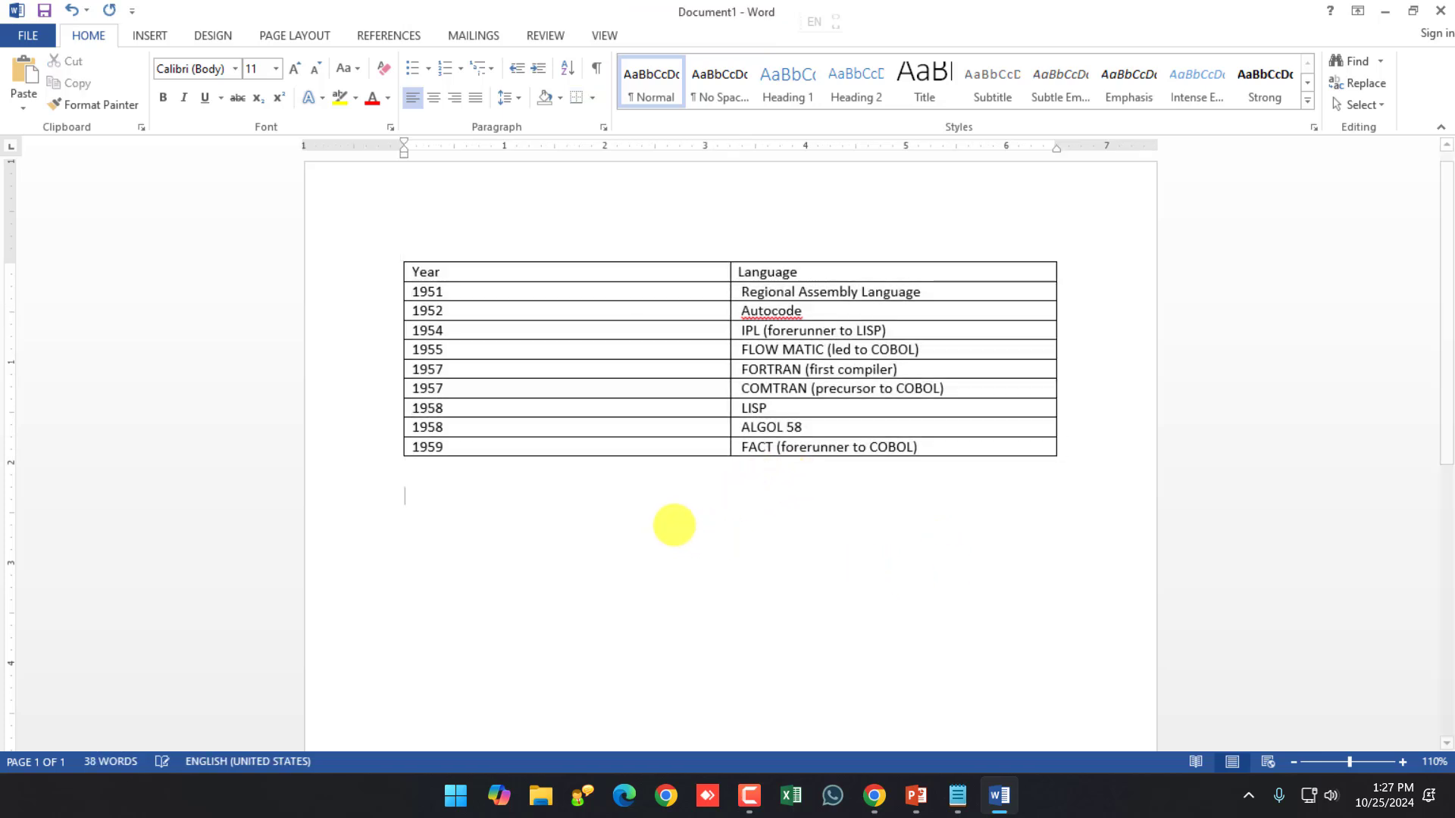
Step: Switch to PowerPoint, add a new slide before the History of Programming slide, and insert a clustered column chart on it
{"action": "key", "text": "alt+Tab"}
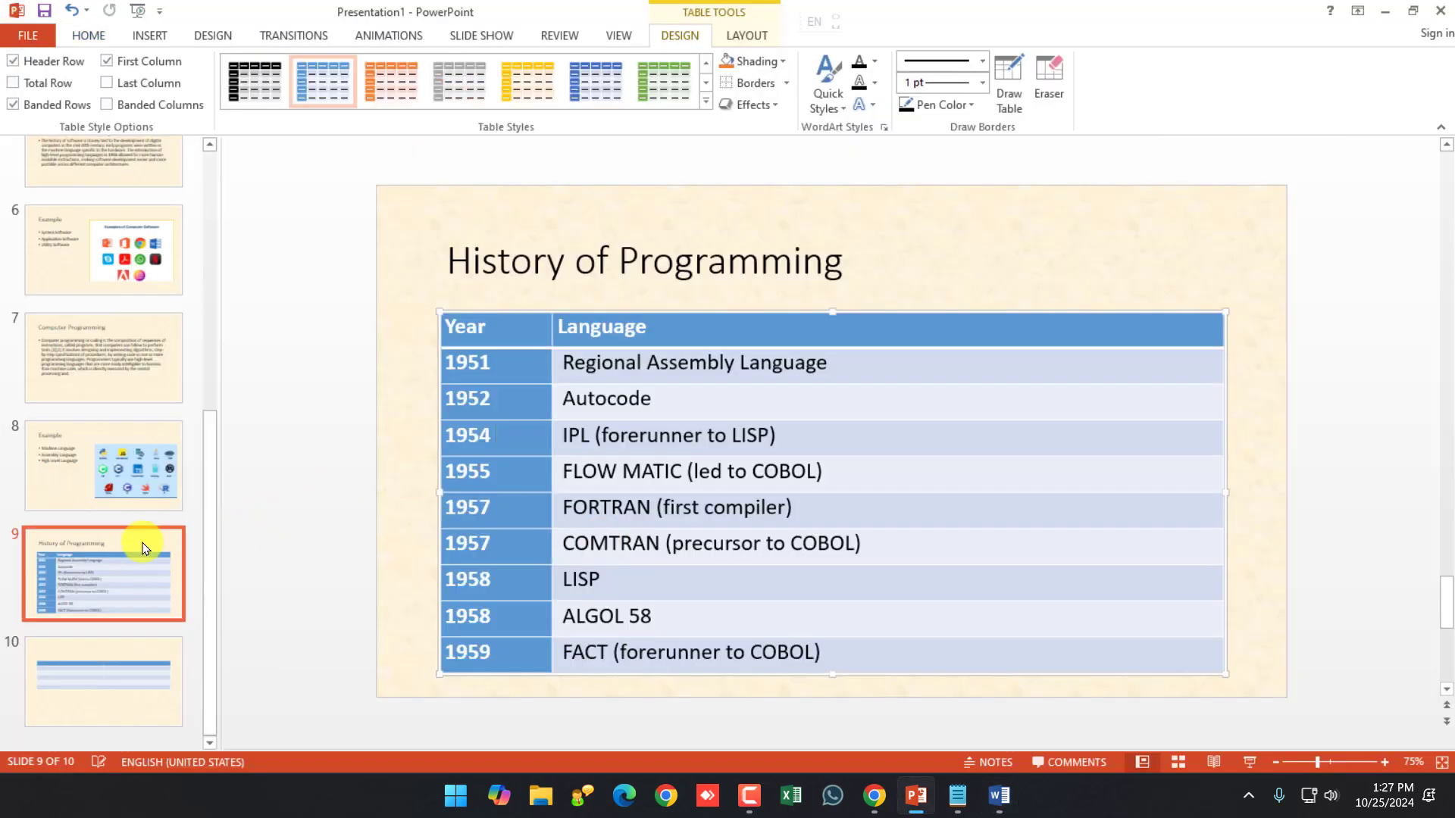
{"action": "right_click", "coordinate": [137, 519]}
{"action": "left_click", "coordinate": [200, 590]}
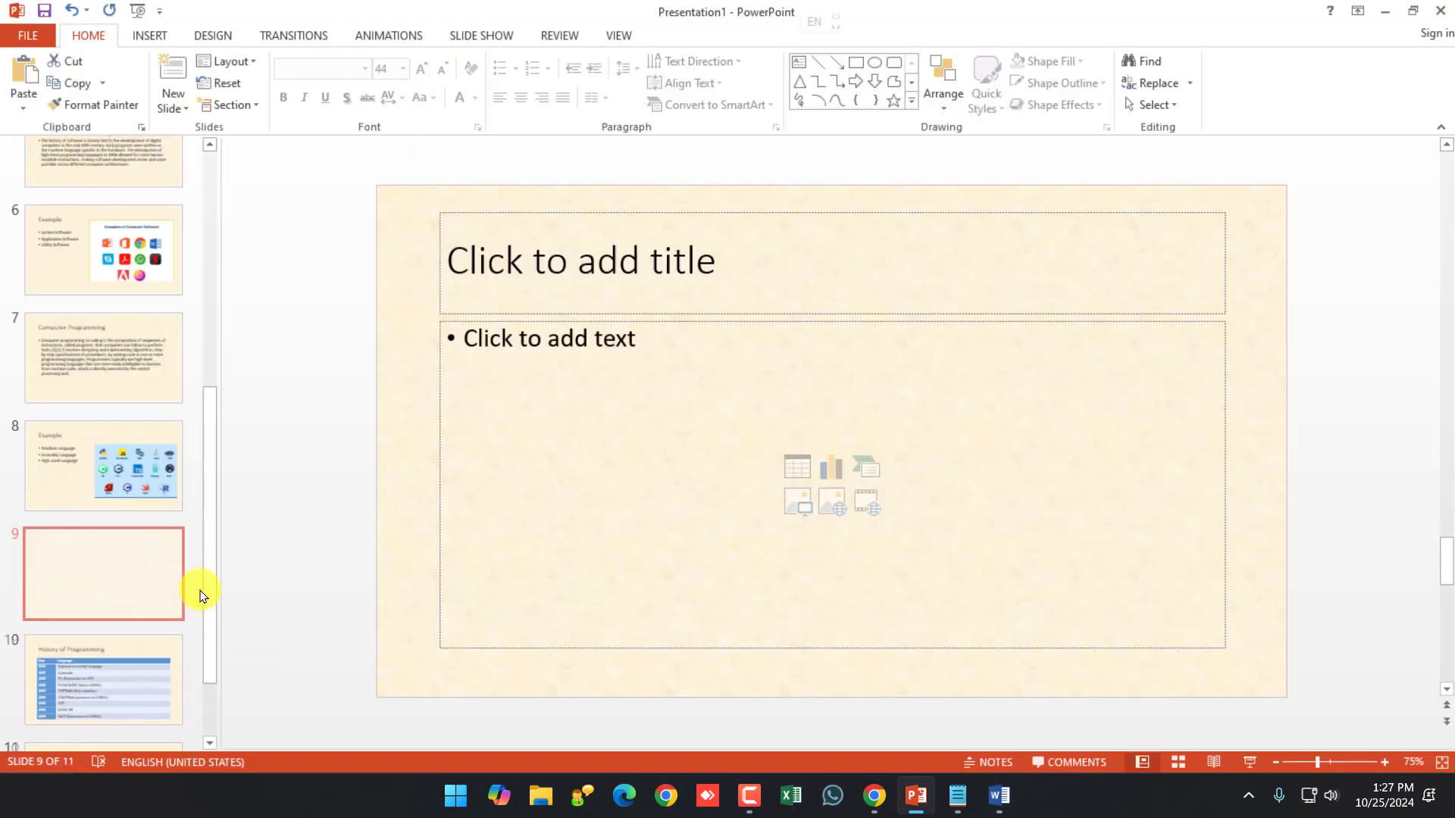
{"action": "left_click", "coordinate": [147, 40]}
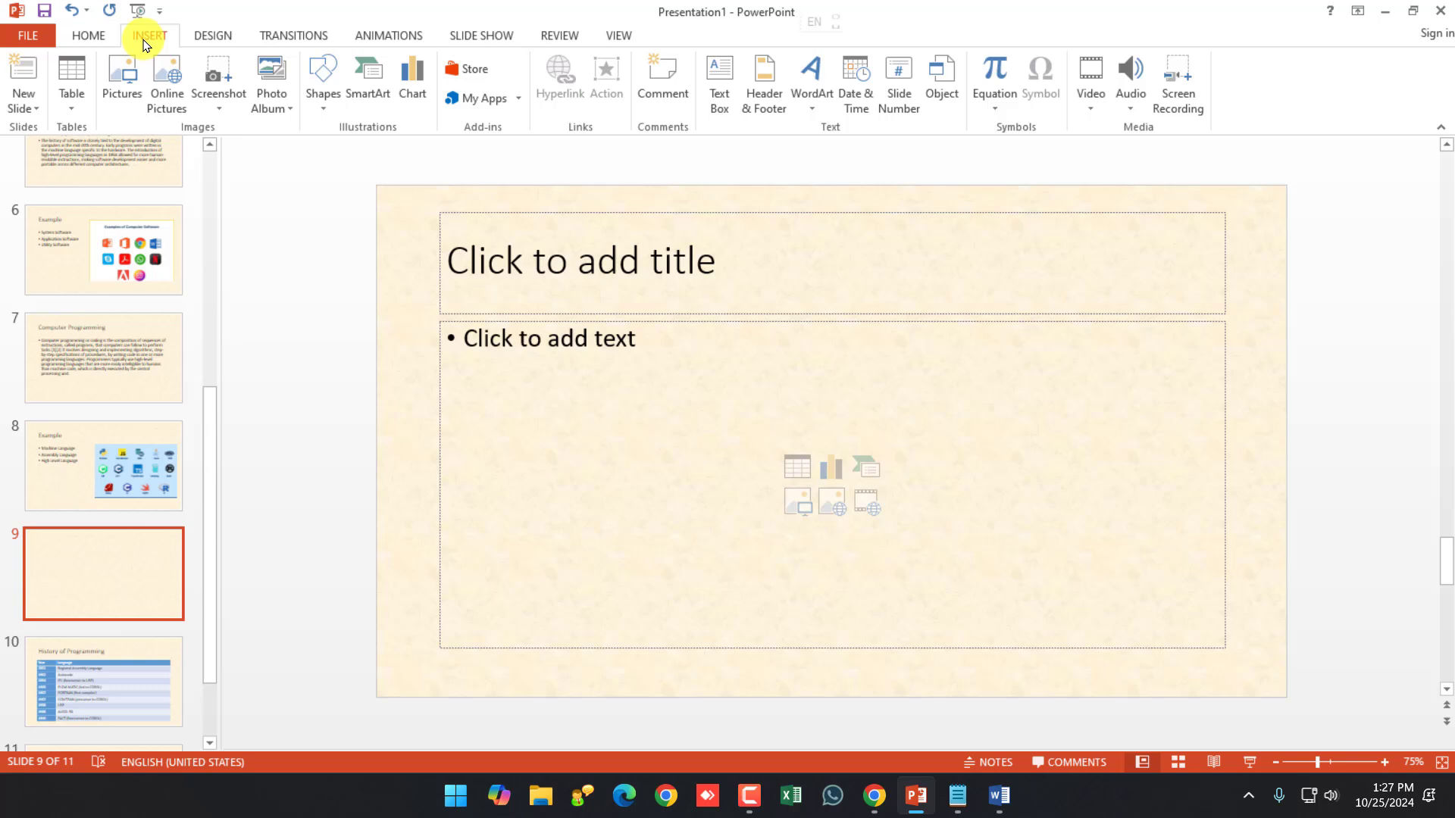
{"action": "left_click", "coordinate": [418, 95]}
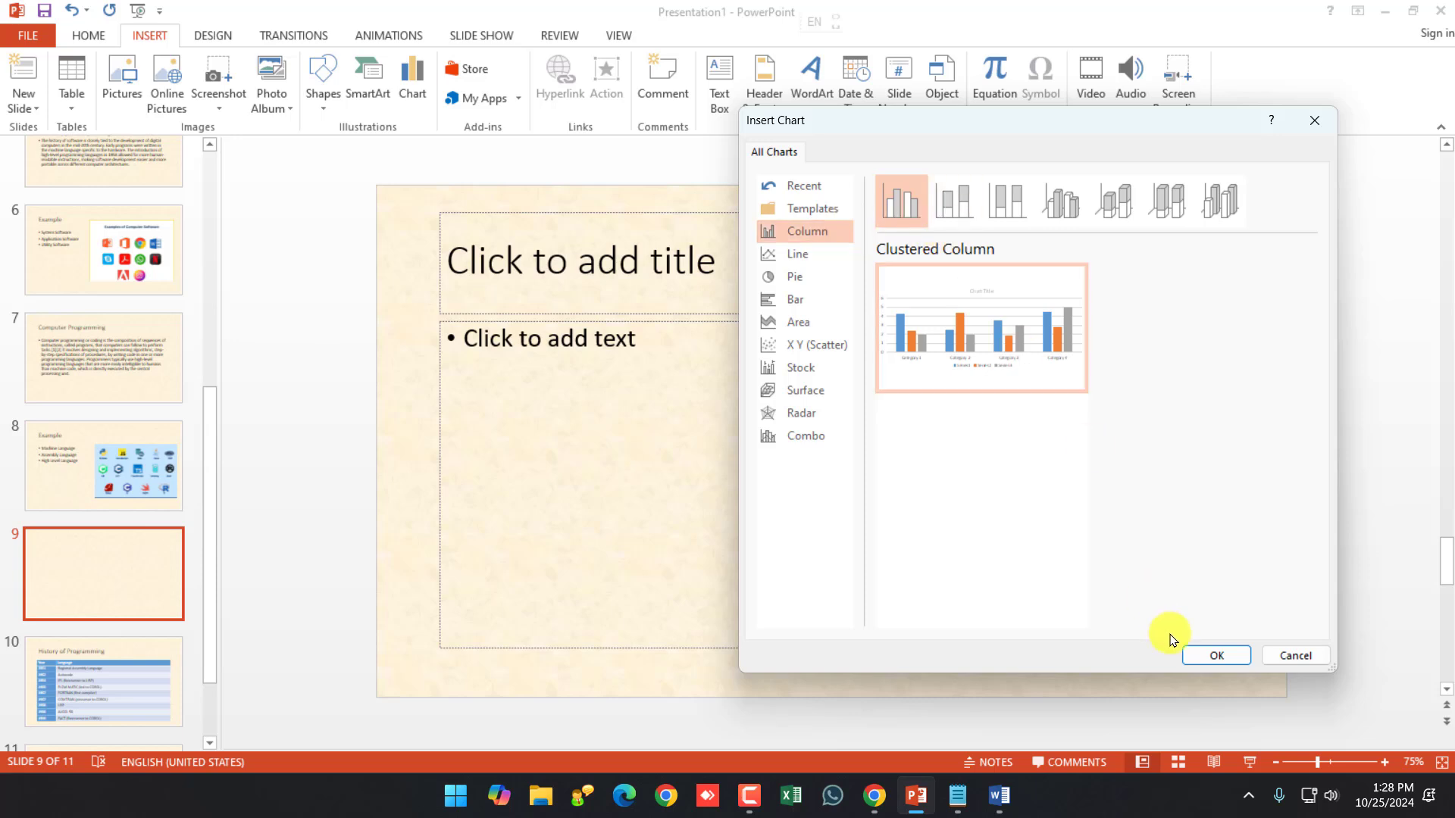
{"action": "left_click", "coordinate": [1197, 663]}
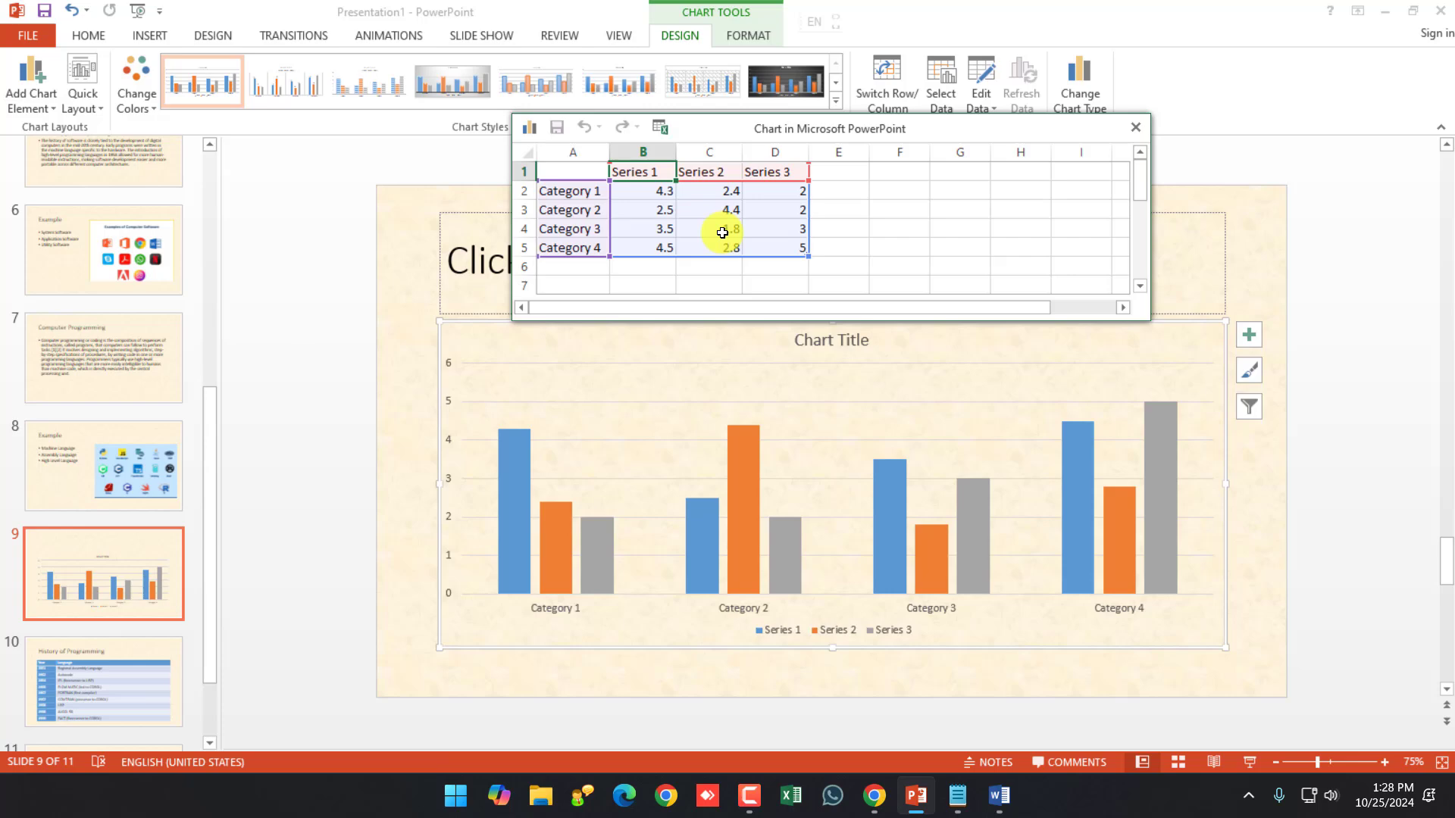
Step: Add another blank slide after the programming languages Example slide and open the list of available window screenshots
{"action": "right_click", "coordinate": [76, 520]}
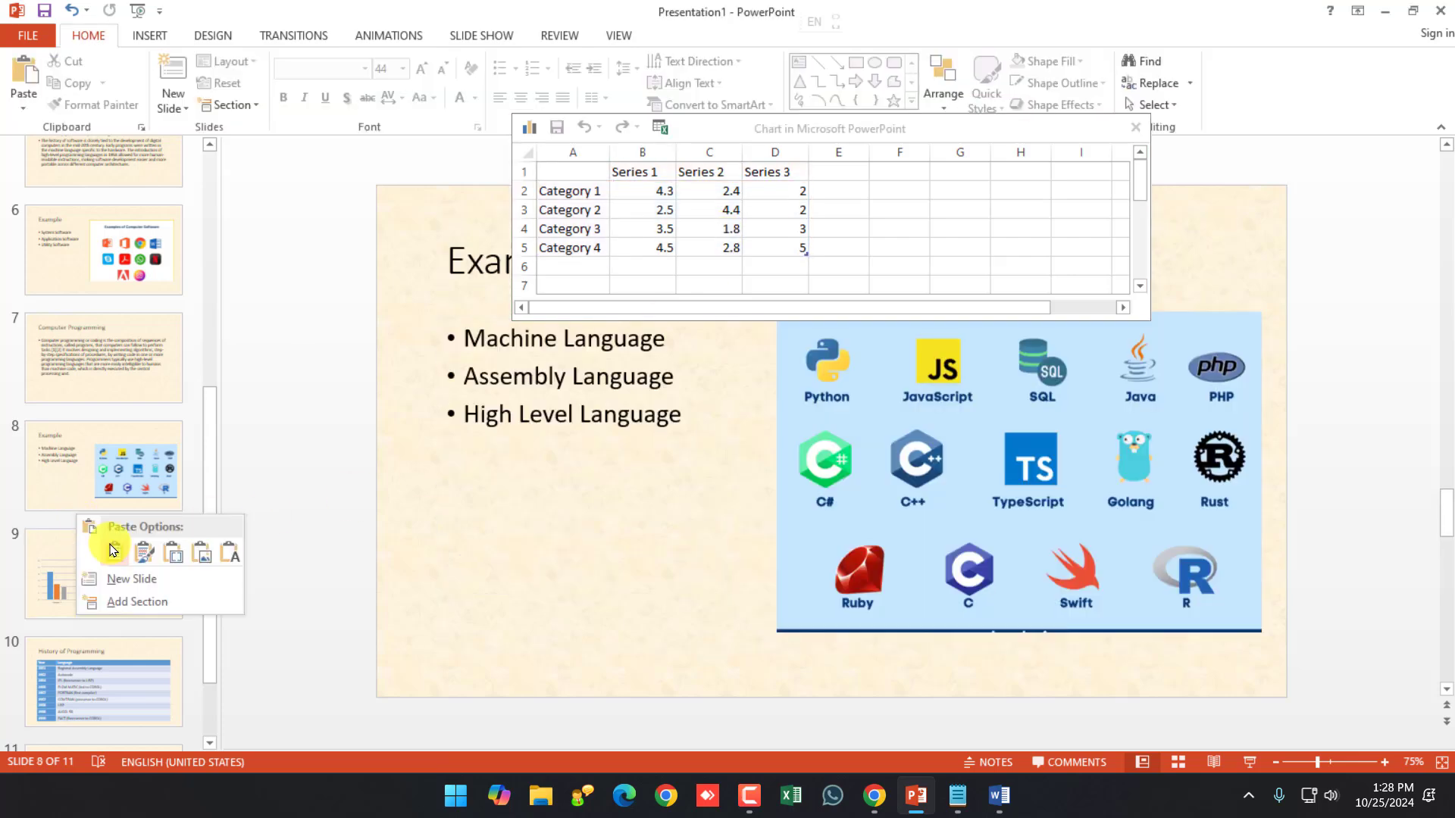
{"action": "left_click", "coordinate": [128, 575]}
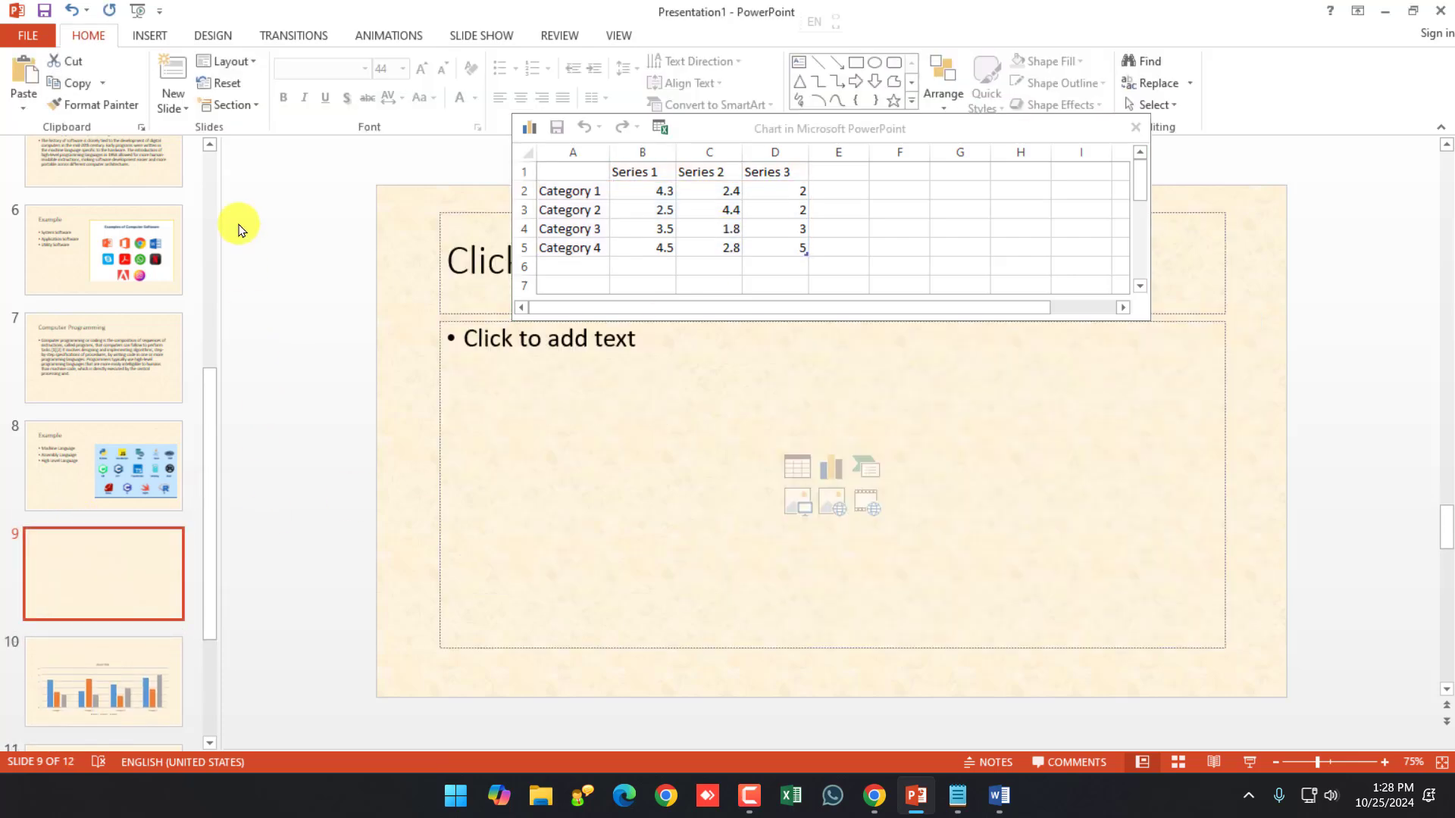
{"action": "left_click", "coordinate": [151, 33]}
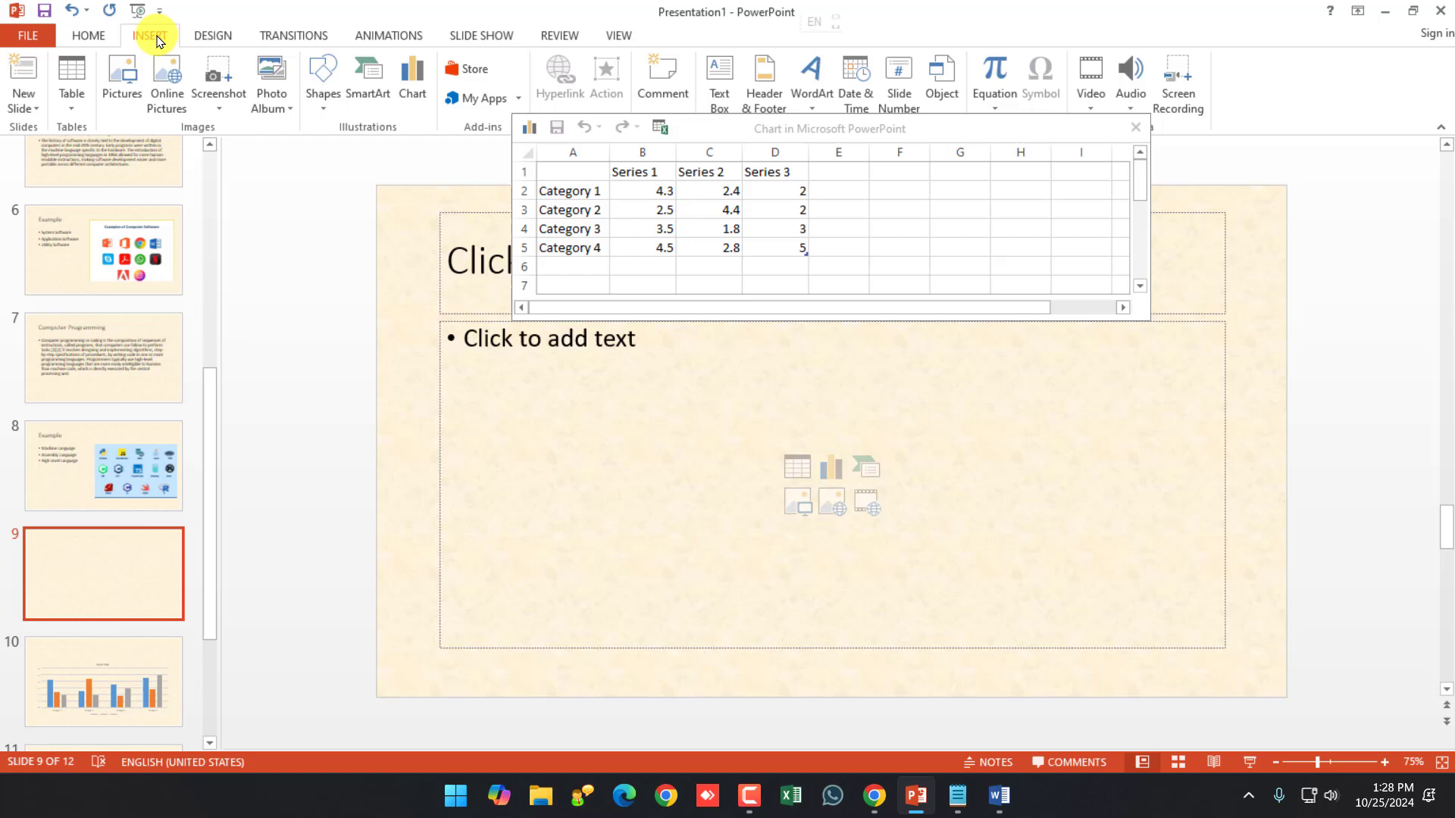
{"action": "left_click", "coordinate": [218, 97]}
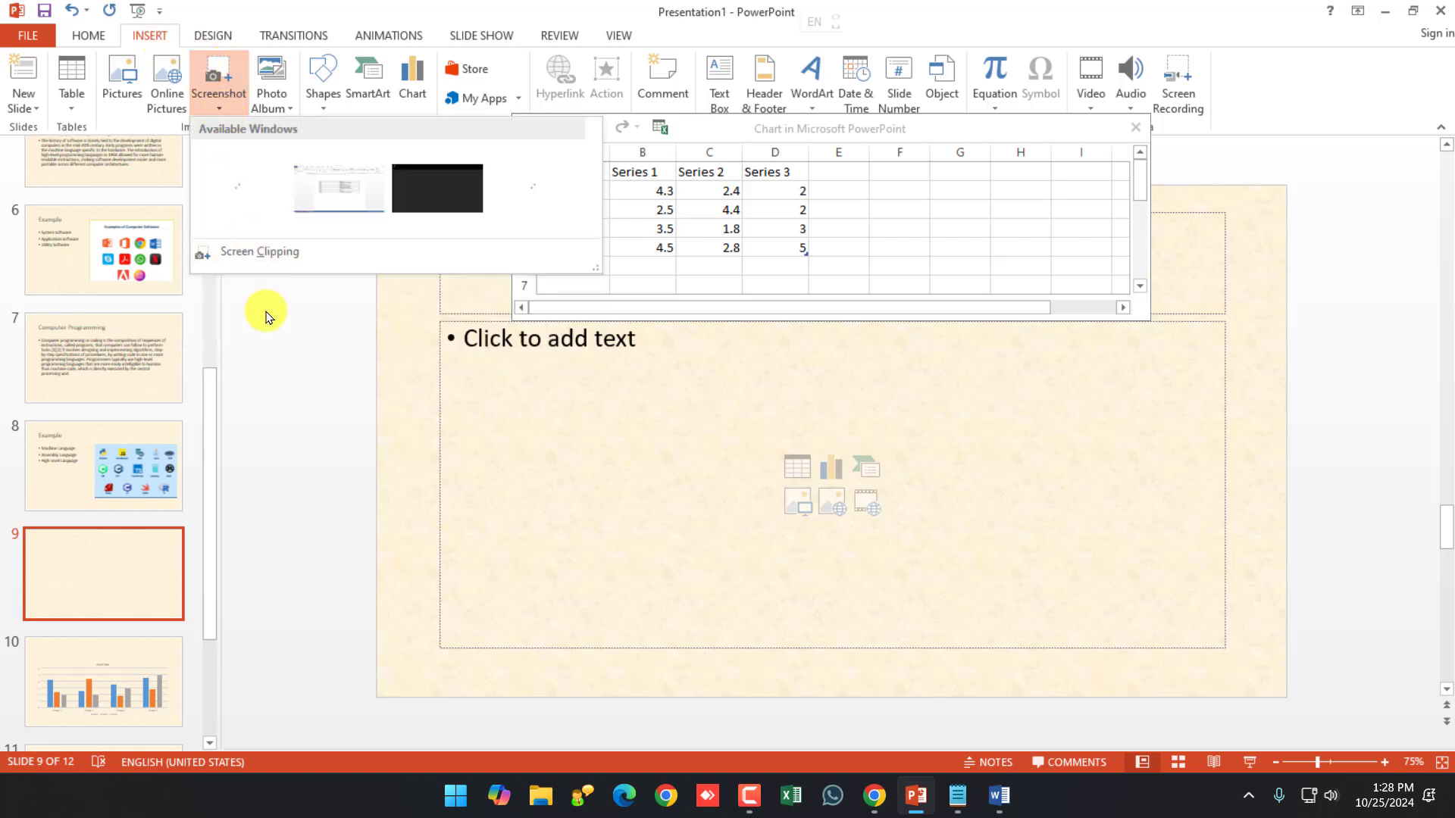